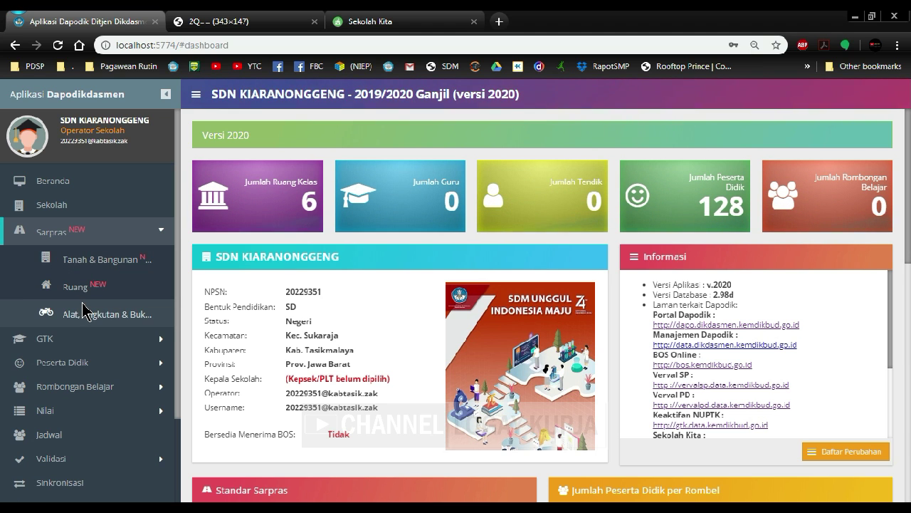
Step: Open the local validation page (Validasi Lokal) and show its Sarpras findings
{"action": "left_click", "coordinate": [83, 309]}
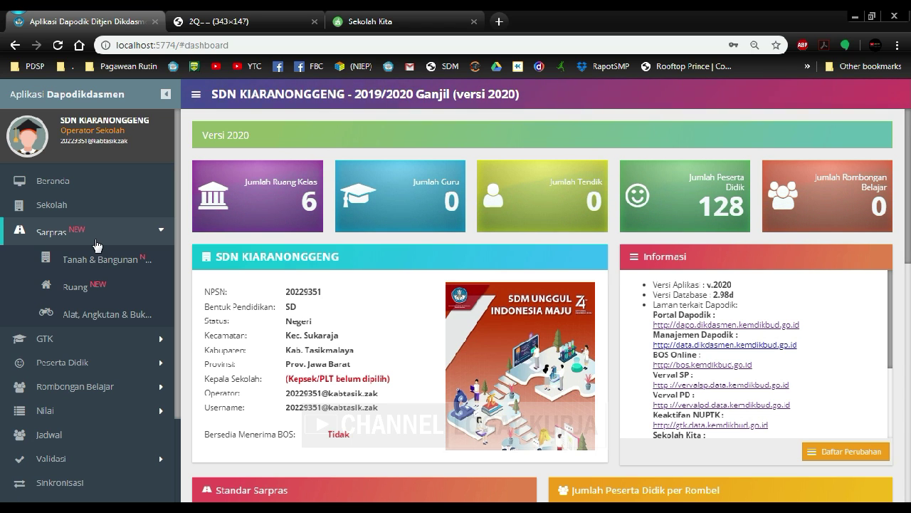
{"action": "left_click", "coordinate": [155, 461]}
{"action": "scroll", "coordinate": [100, 472], "scroll_direction": "down", "scroll_amount": 1}
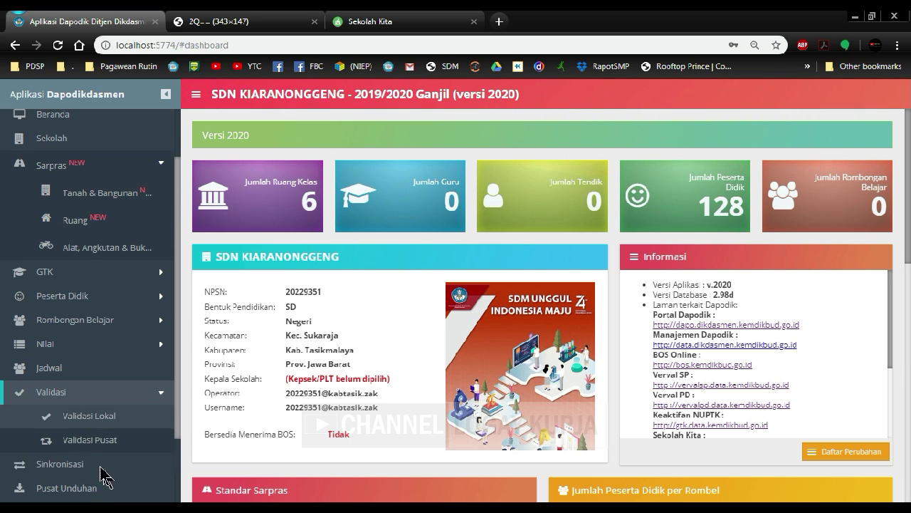
{"action": "left_click", "coordinate": [111, 426]}
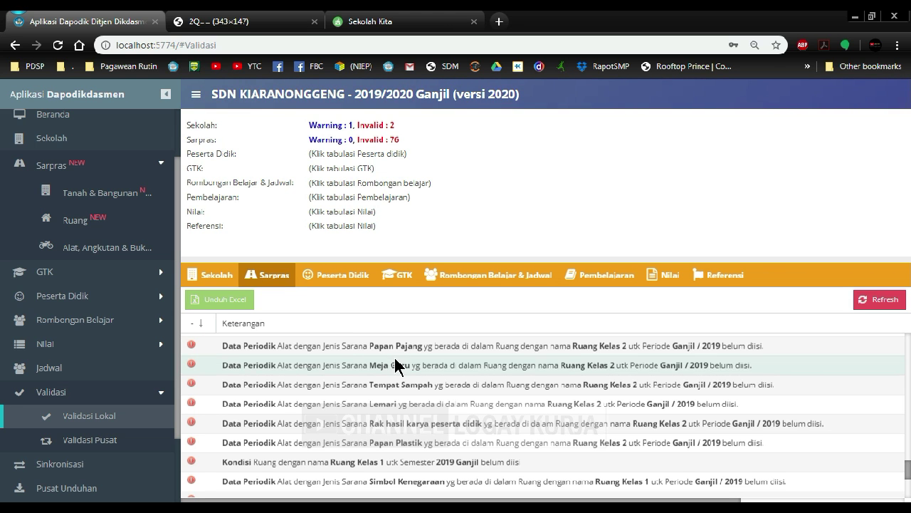
Step: Examine the Sarpras validation list for buildings, rooms and equipment whose condition or periodic data is not filled in
{"action": "scroll", "coordinate": [396, 364], "scroll_direction": "up", "scroll_amount": 5}
{"action": "scroll", "coordinate": [309, 356], "scroll_direction": "up", "scroll_amount": 10}
{"action": "scroll", "coordinate": [309, 356], "scroll_direction": "up", "scroll_amount": 3}
{"action": "scroll", "coordinate": [311, 360], "scroll_direction": "down", "scroll_amount": 6}
{"action": "scroll", "coordinate": [311, 361], "scroll_direction": "down", "scroll_amount": 2}
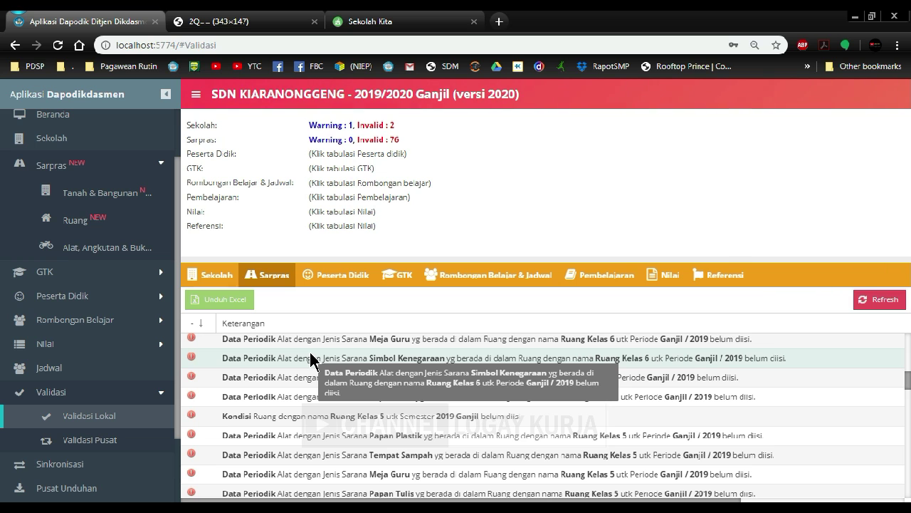
{"action": "scroll", "coordinate": [311, 359], "scroll_direction": "up", "scroll_amount": 3}
{"action": "scroll", "coordinate": [311, 360], "scroll_direction": "up", "scroll_amount": 2}
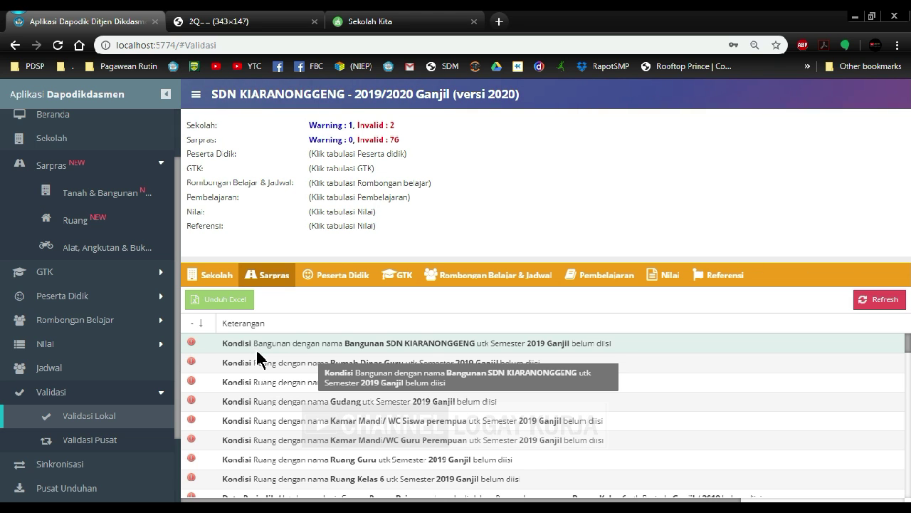
{"action": "scroll", "coordinate": [273, 389], "scroll_direction": "down", "scroll_amount": 1}
{"action": "scroll", "coordinate": [272, 388], "scroll_direction": "down", "scroll_amount": 5}
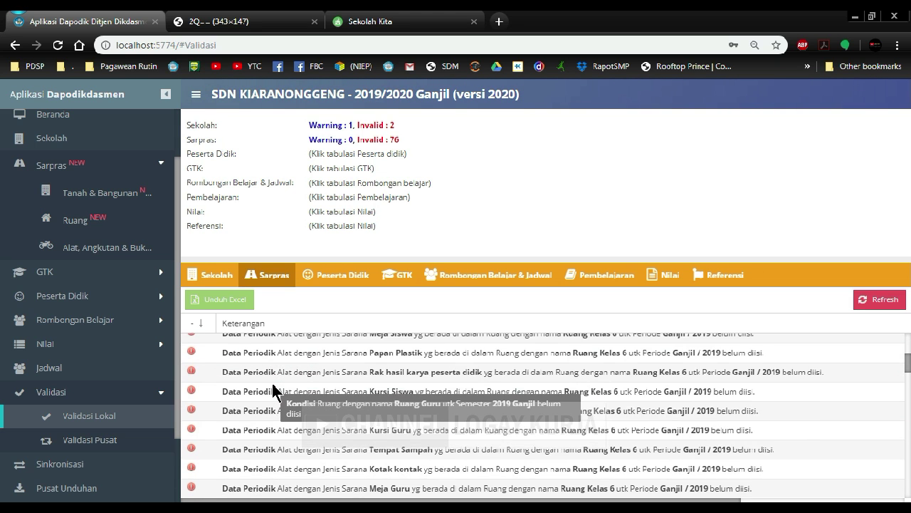
{"action": "scroll", "coordinate": [272, 389], "scroll_direction": "down", "scroll_amount": 6}
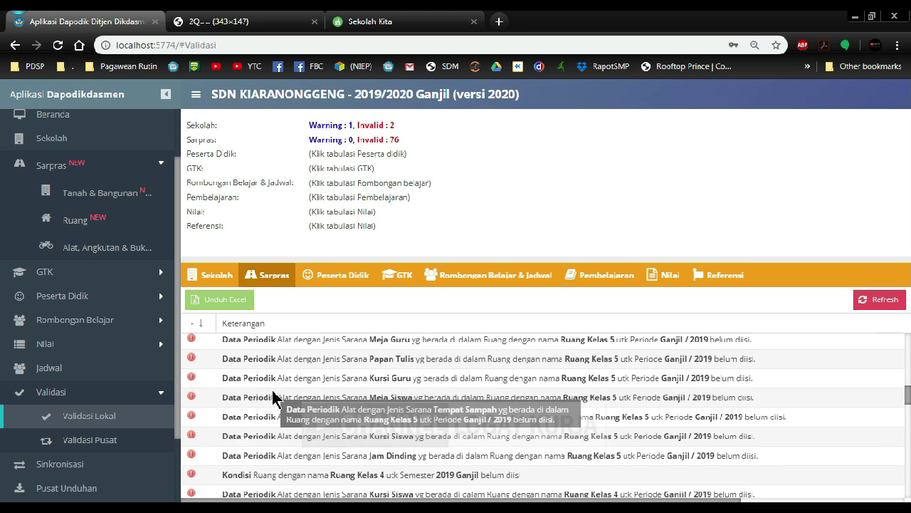
{"action": "scroll", "coordinate": [276, 398], "scroll_direction": "down", "scroll_amount": 3}
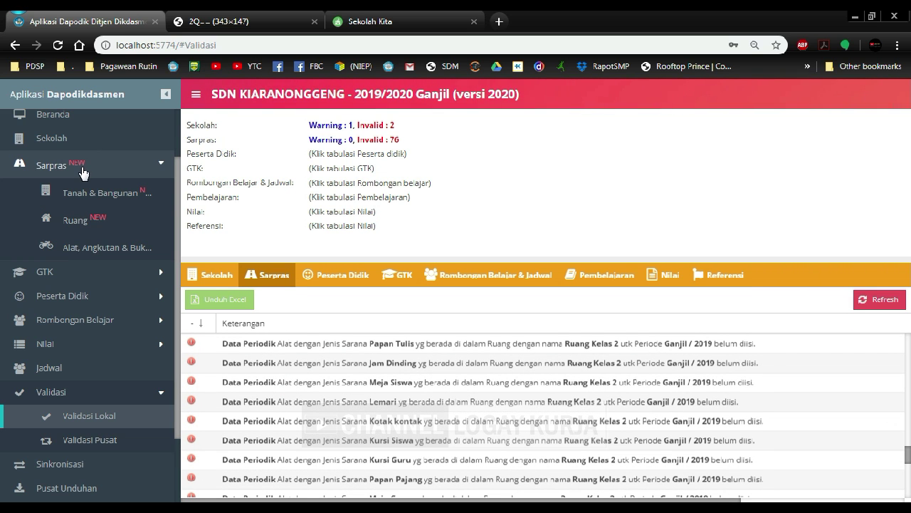
Step: On the Tanah & Bangunan page, copy all active periodic data (Salin Data Periodik) from TA 2018/2019 semester 2
{"action": "left_click", "coordinate": [90, 193]}
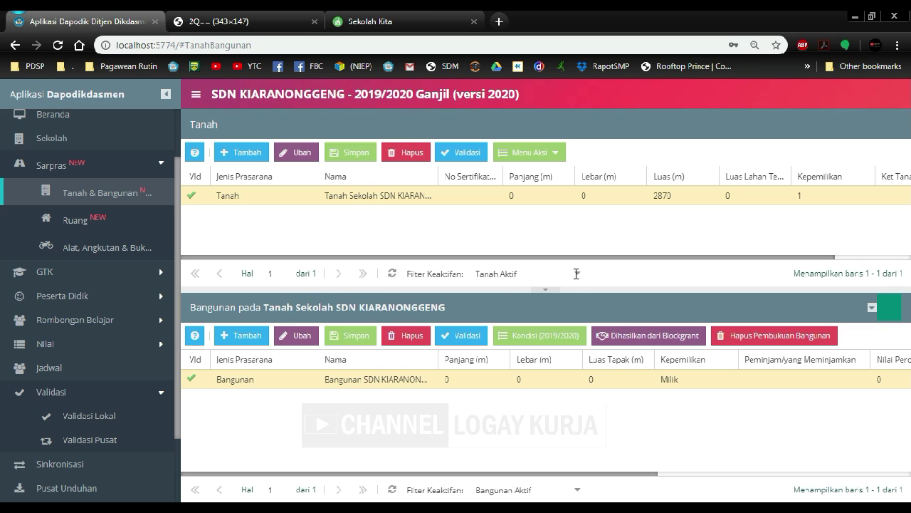
{"action": "left_click", "coordinate": [559, 158]}
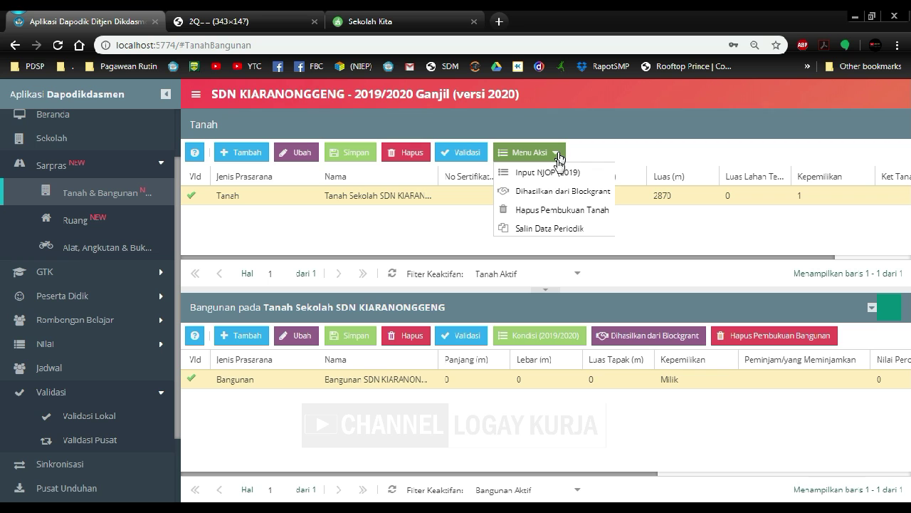
{"action": "left_click", "coordinate": [552, 227]}
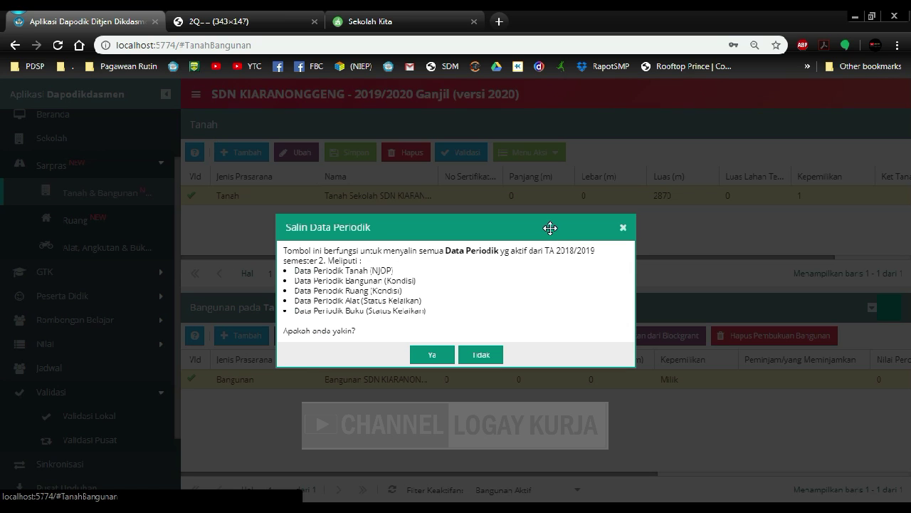
{"action": "left_click", "coordinate": [430, 356]}
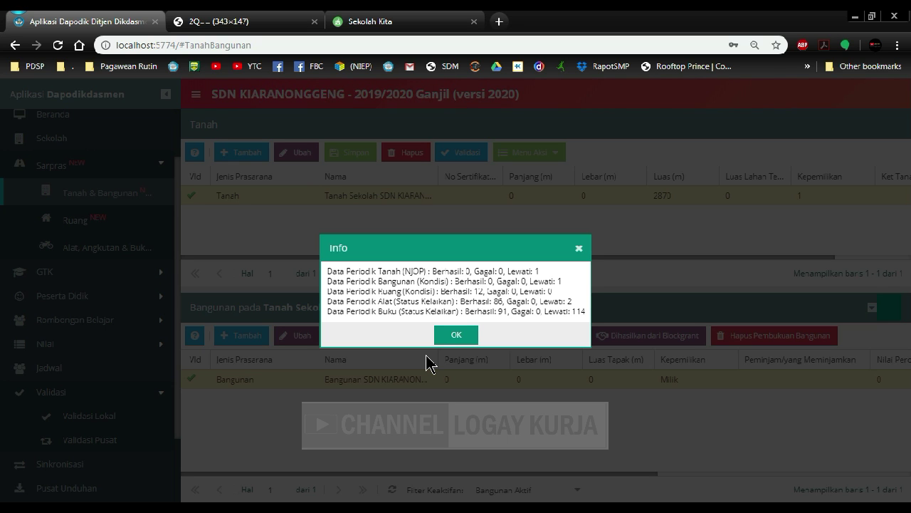
{"action": "left_click", "coordinate": [459, 335]}
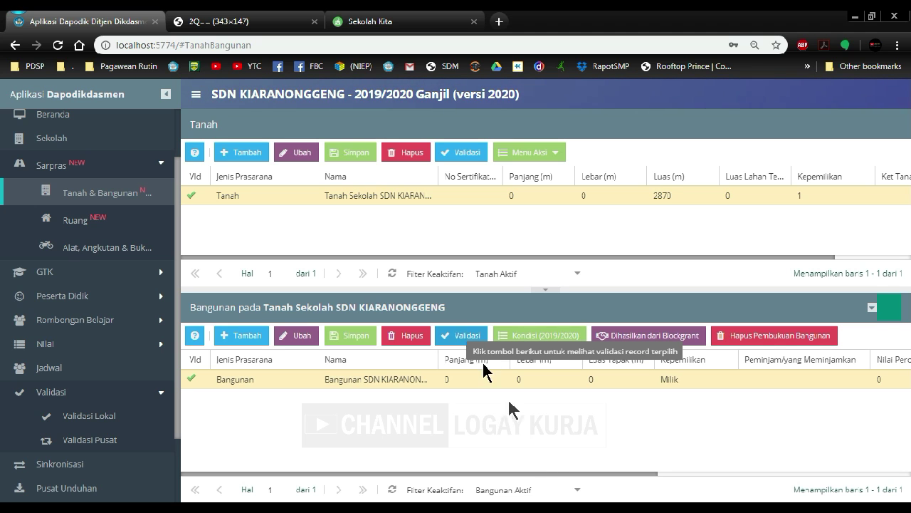
Step: Check the active-status filter options (Filter Keaktifan) for both the land list and the building list
{"action": "left_click", "coordinate": [578, 277]}
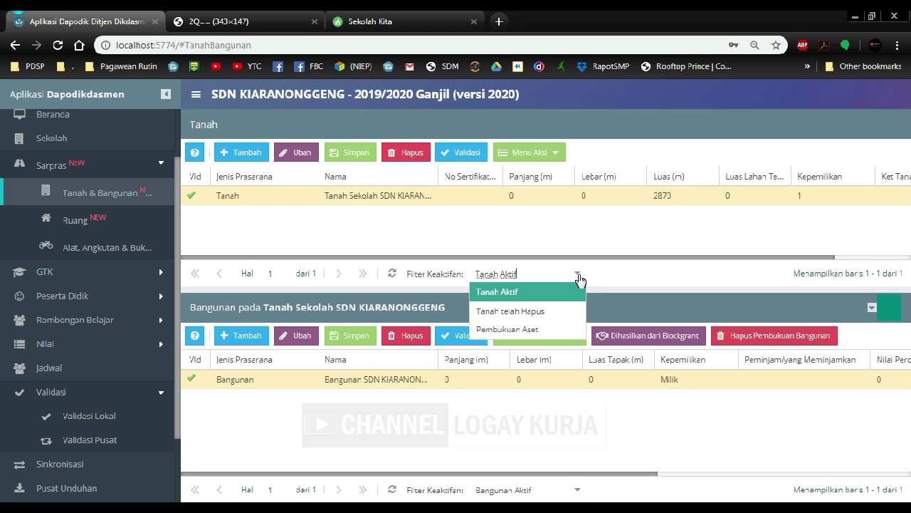
{"action": "left_click", "coordinate": [578, 276]}
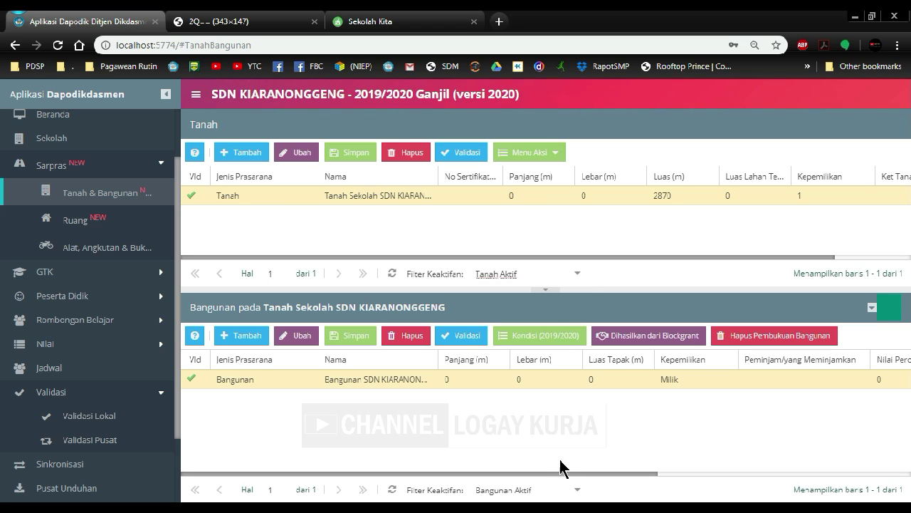
{"action": "left_click", "coordinate": [576, 493]}
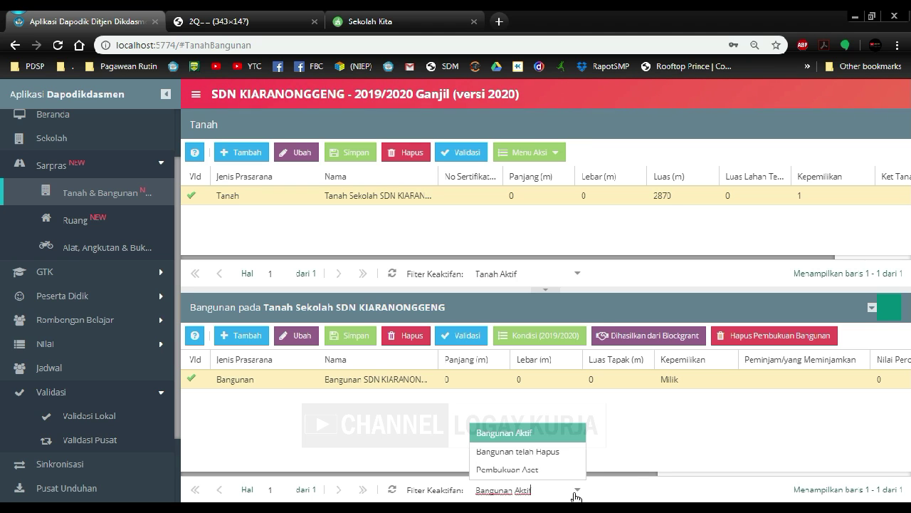
{"action": "left_click", "coordinate": [576, 493]}
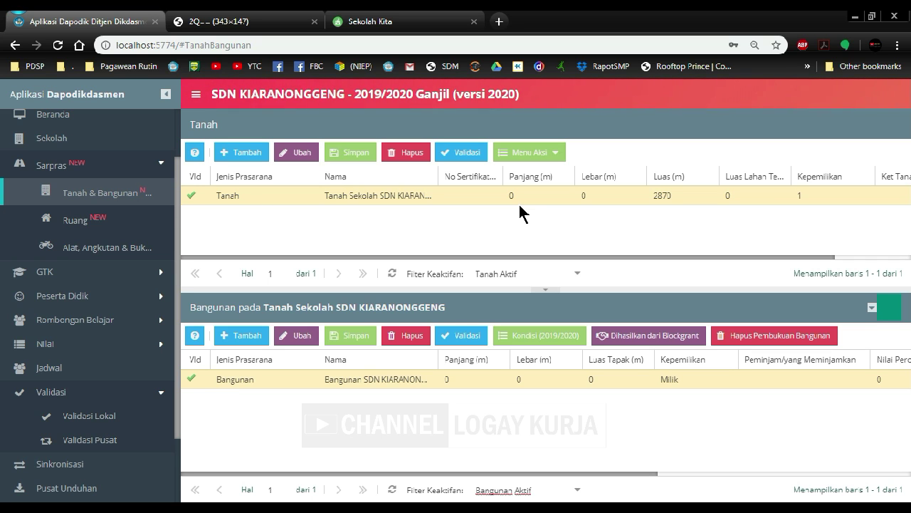
Step: Review the school land record's certificate number, area, ownership and notes fields, including the available ownership options
{"action": "left_click", "coordinate": [461, 195]}
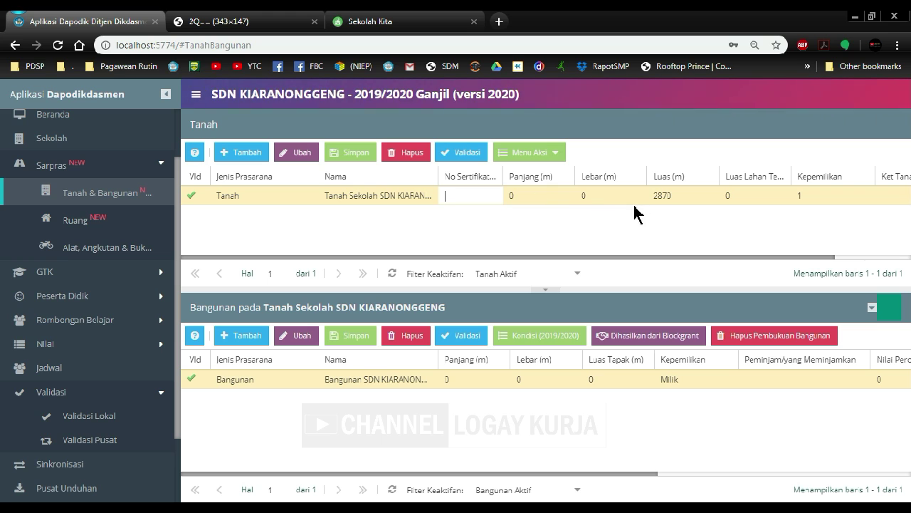
{"action": "left_click", "coordinate": [674, 195]}
{"action": "left_click_drag", "start_coordinate": [674, 258], "coordinate": [754, 258]}
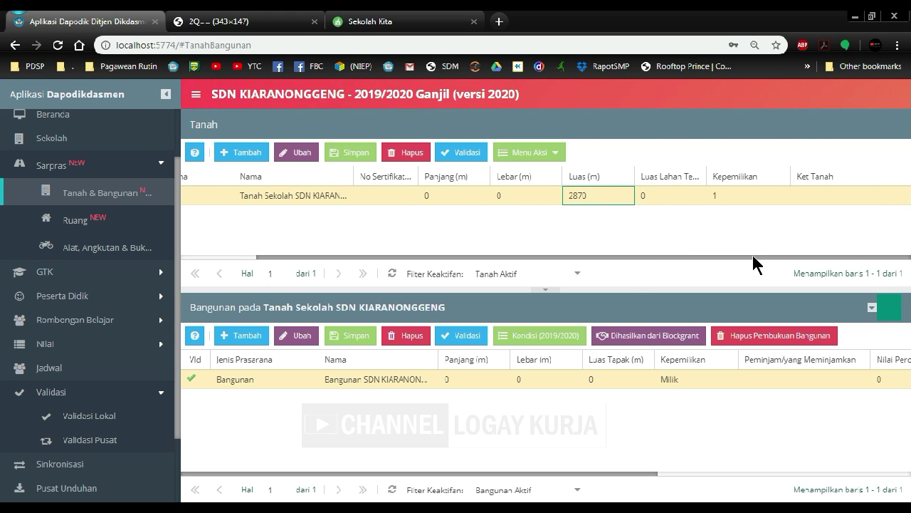
{"action": "left_click", "coordinate": [763, 205]}
{"action": "left_click", "coordinate": [778, 200]}
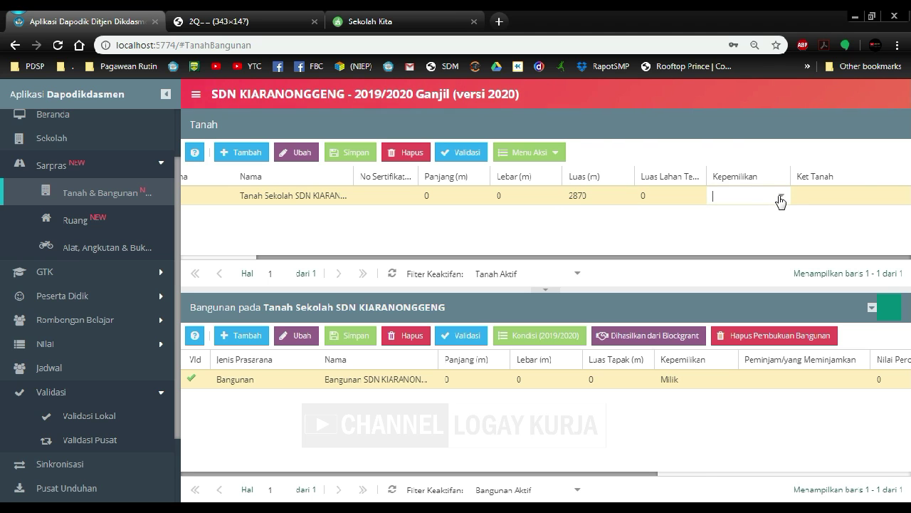
{"action": "type", "text": "Milik"}
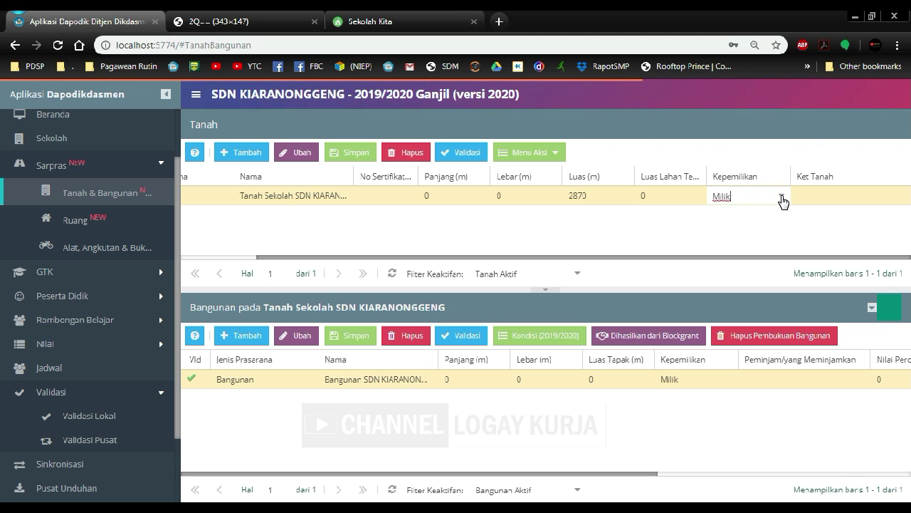
{"action": "left_click", "coordinate": [782, 200]}
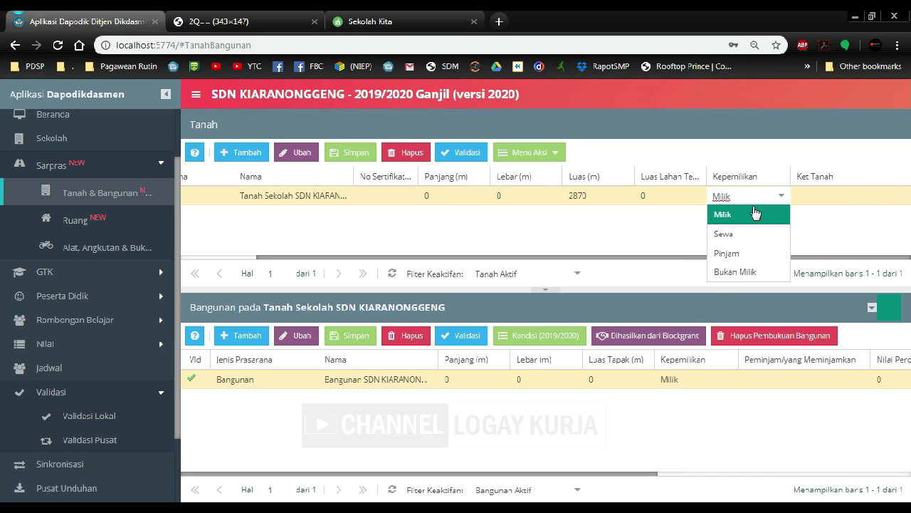
{"action": "left_click", "coordinate": [810, 202]}
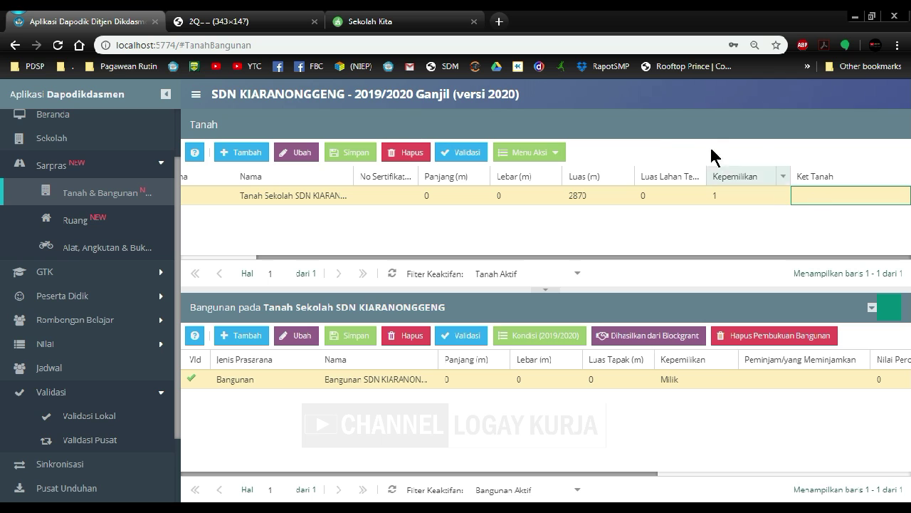
Step: View the NJOP 2019 entry form for the school land and close it without saving
{"action": "left_click", "coordinate": [556, 154]}
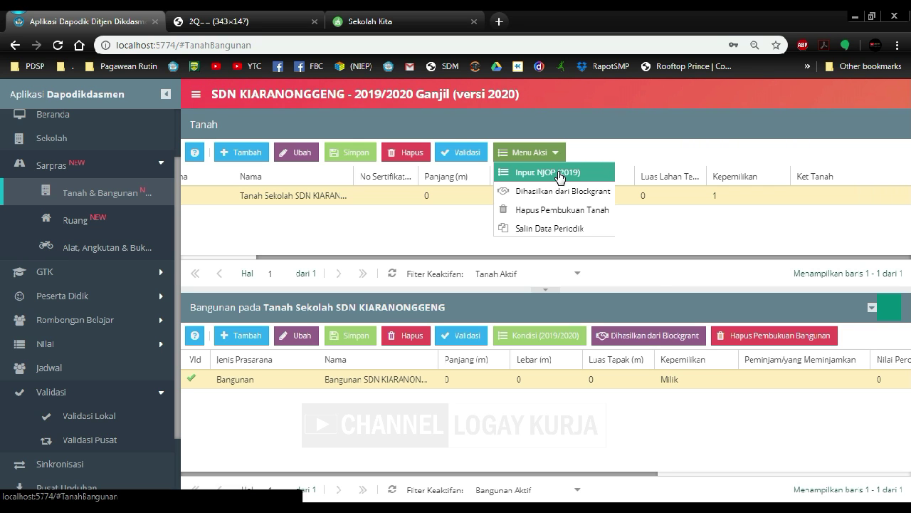
{"action": "left_click", "coordinate": [559, 173]}
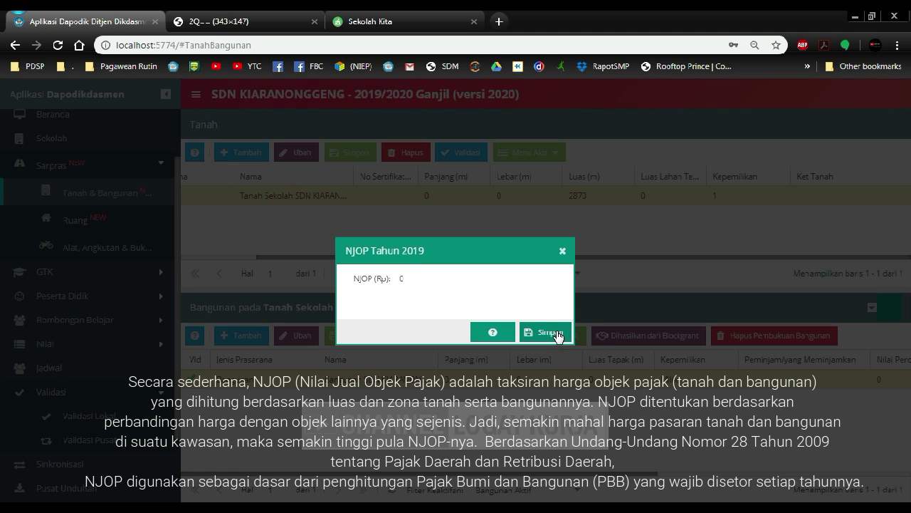
{"action": "left_click", "coordinate": [563, 252]}
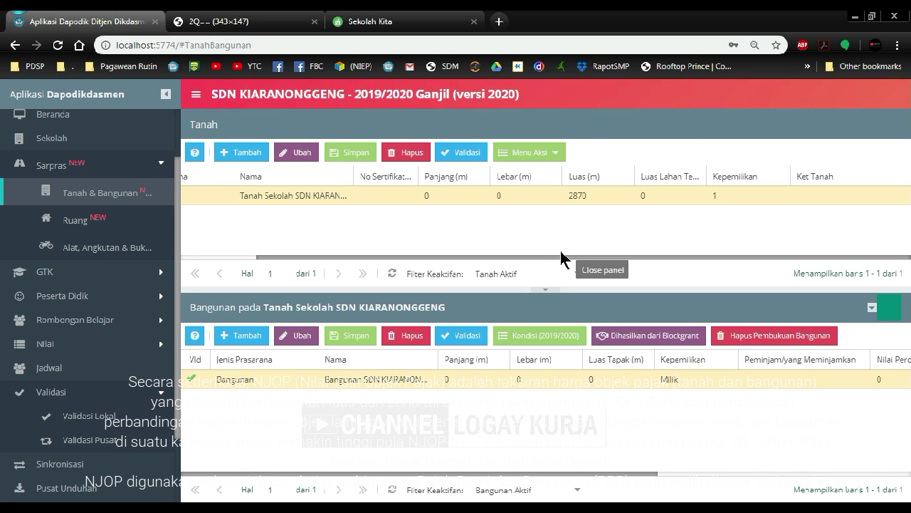
Step: View the form for adding a land record, check its Jenis prasarana list, and close it without saving
{"action": "left_click_drag", "start_coordinate": [288, 257], "coordinate": [225, 255]}
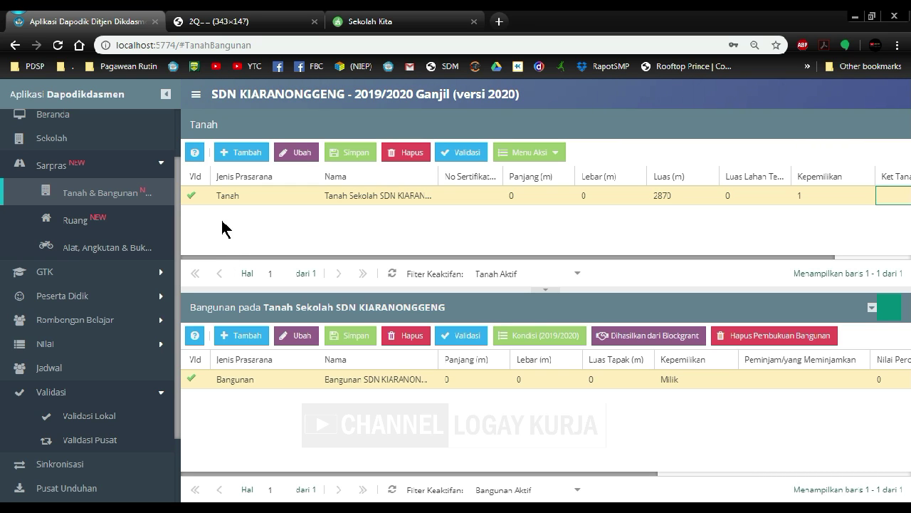
{"action": "left_click", "coordinate": [229, 155]}
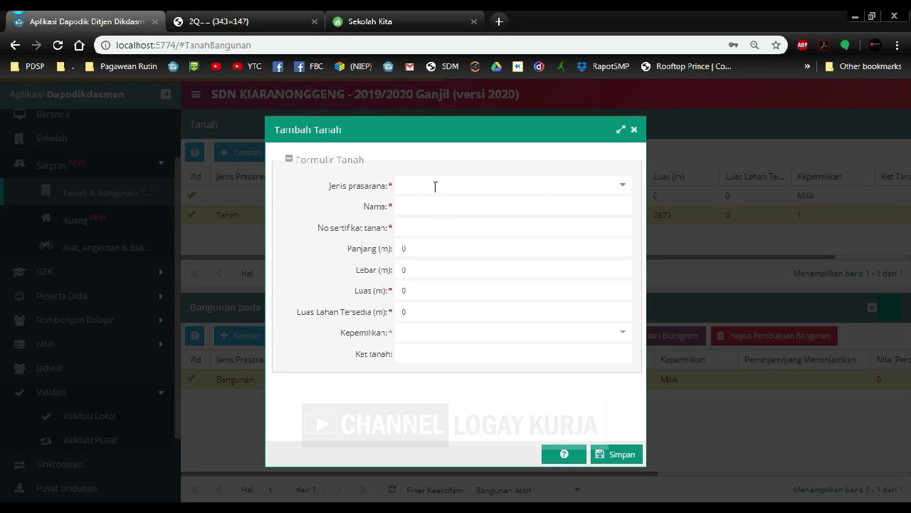
{"action": "left_click", "coordinate": [623, 188]}
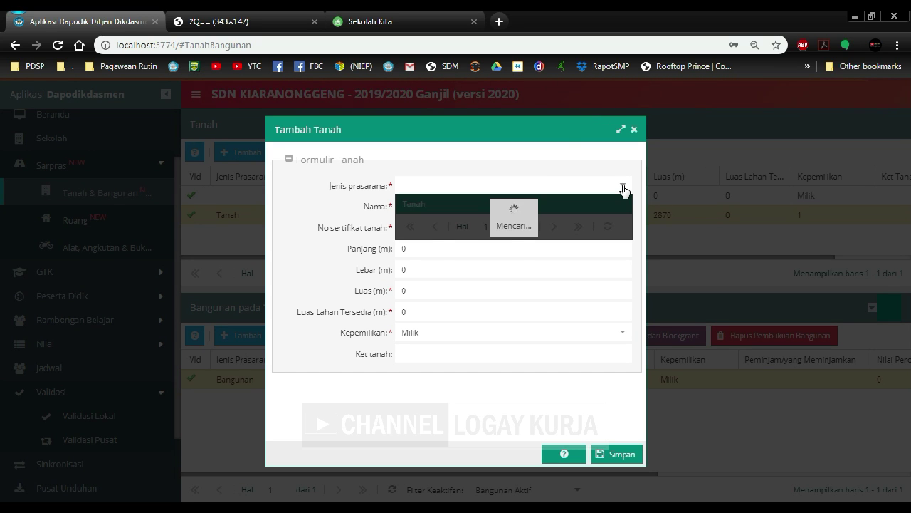
{"action": "left_click", "coordinate": [298, 199]}
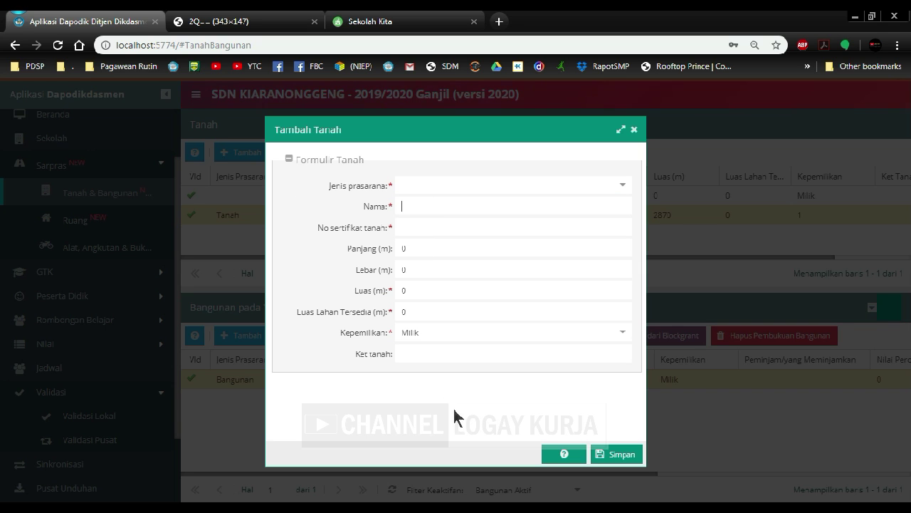
{"action": "left_click", "coordinate": [634, 130]}
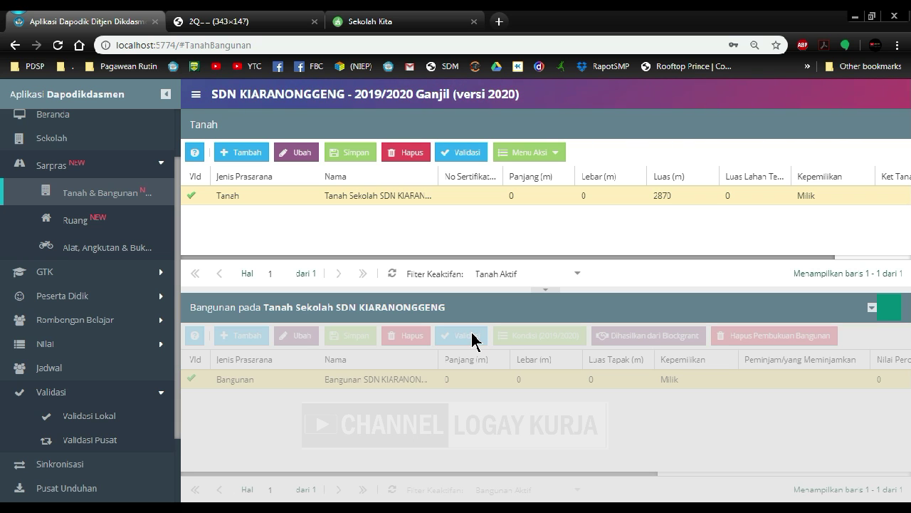
Step: View the school site plan image in the other browser tab and return to the Dapodik tab
{"action": "left_click", "coordinate": [241, 29]}
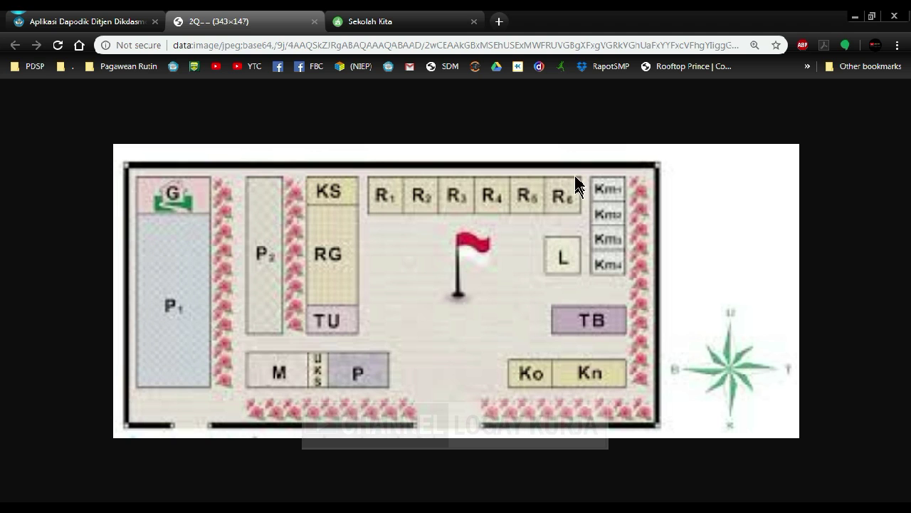
{"action": "left_click_drag", "start_coordinate": [363, 169], "coordinate": [433, 188]}
{"action": "left_click", "coordinate": [95, 27]}
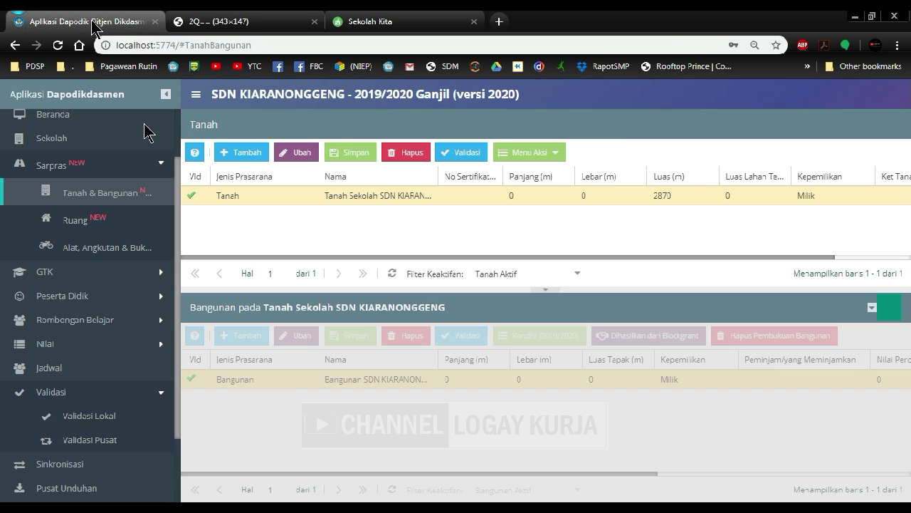
Step: Reload the land and building page, dismiss the Dapodik 2020 welcome notice, and select the school's land record
{"action": "left_click", "coordinate": [243, 378]}
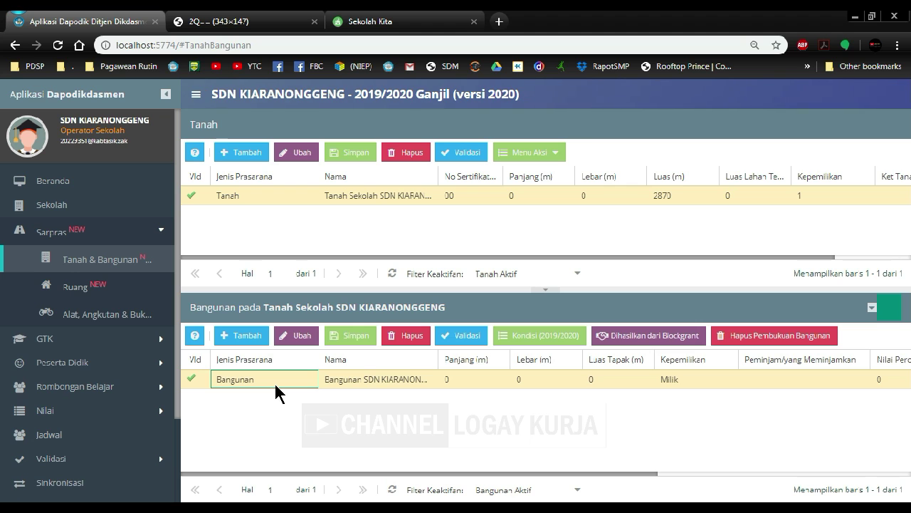
{"action": "right_click", "coordinate": [271, 215]}
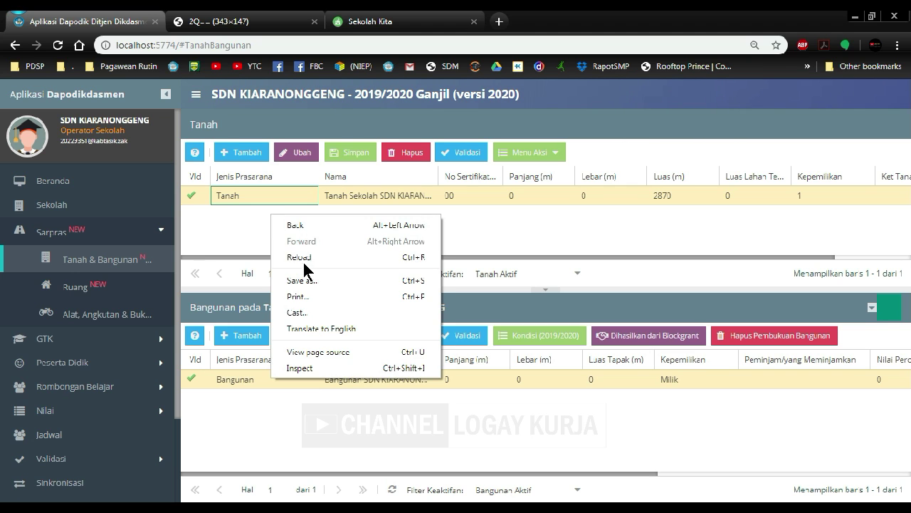
{"action": "left_click", "coordinate": [309, 255]}
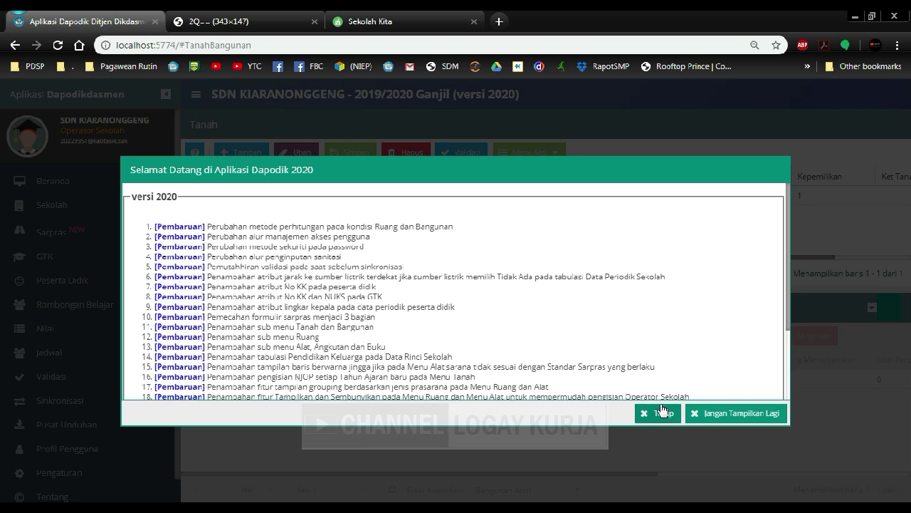
{"action": "left_click", "coordinate": [660, 413]}
{"action": "double_click", "coordinate": [268, 377]}
{"action": "double_click", "coordinate": [269, 377]}
{"action": "left_click", "coordinate": [230, 196]}
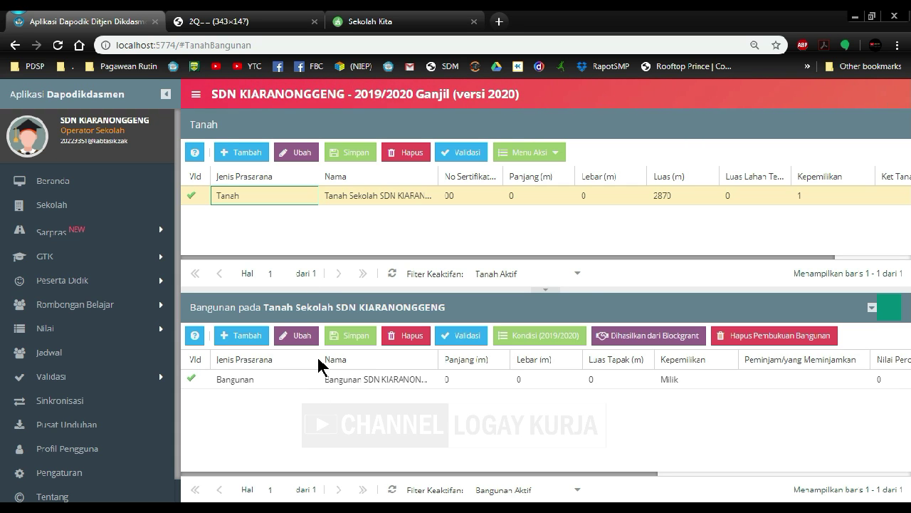
Step: Search for the school on the Sekolah Kita site using its NPSN from the Dapodik account
{"action": "left_click", "coordinate": [237, 25]}
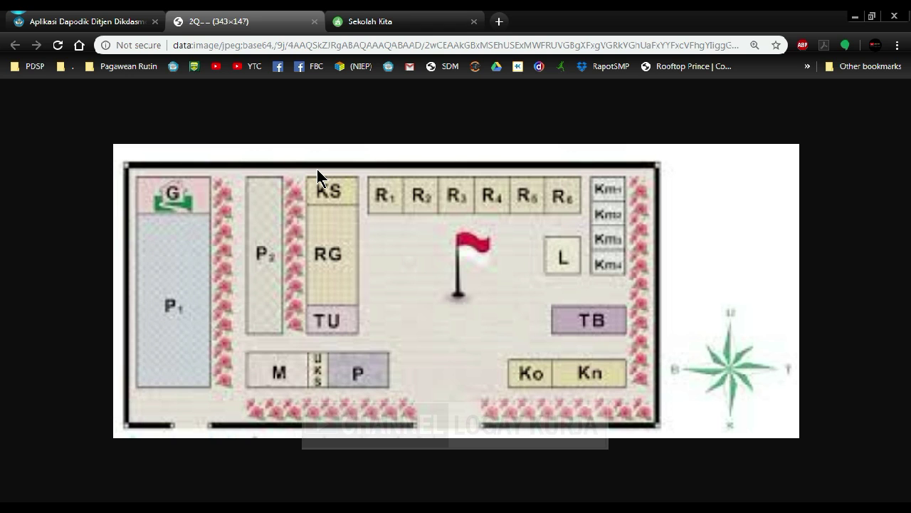
{"action": "left_click", "coordinate": [375, 25]}
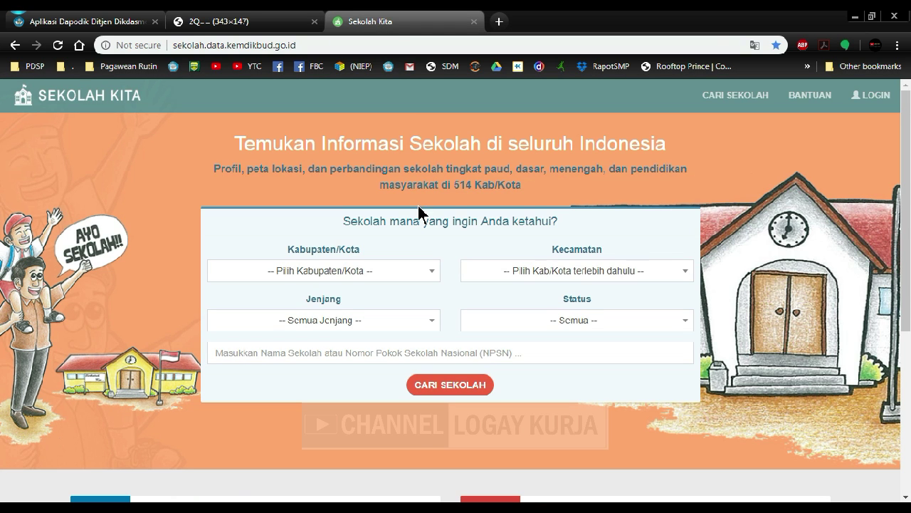
{"action": "left_click", "coordinate": [107, 21]}
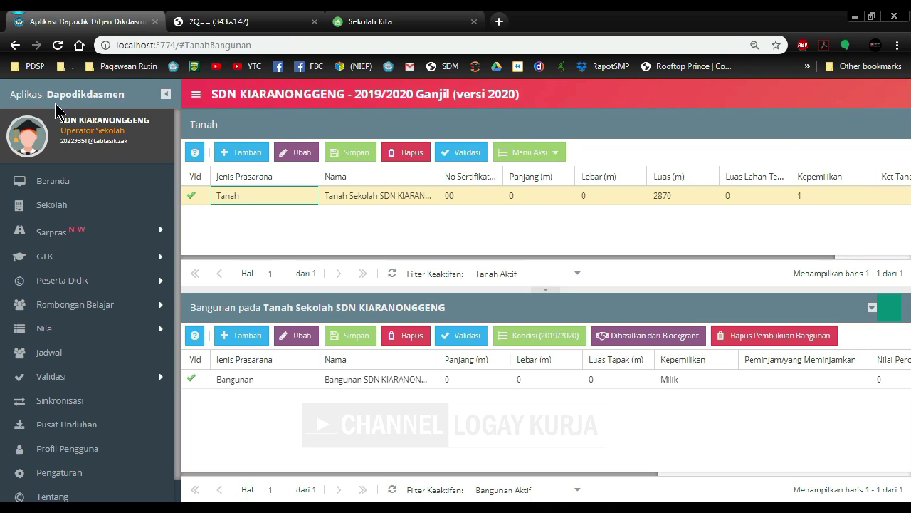
{"action": "left_click", "coordinate": [366, 23]}
{"action": "left_click", "coordinate": [397, 354]}
{"action": "type", "text": "20229351"}
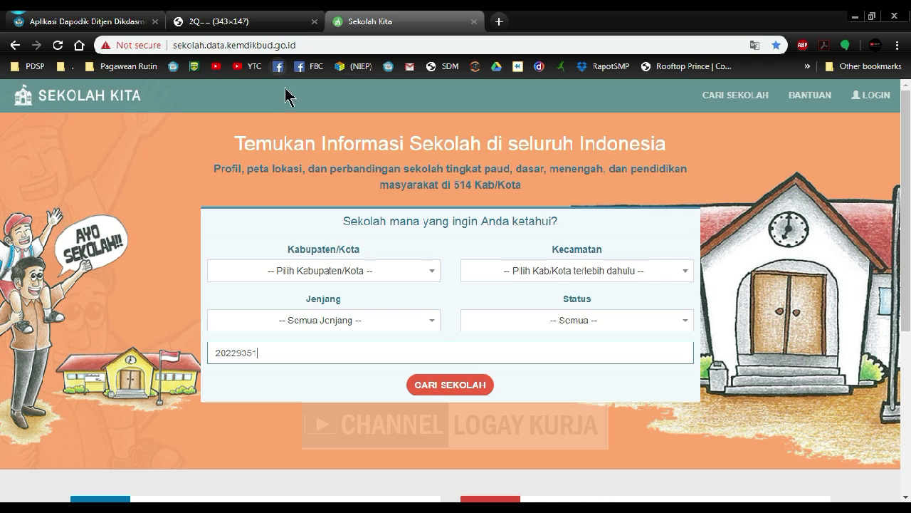
{"action": "left_click", "coordinate": [436, 387]}
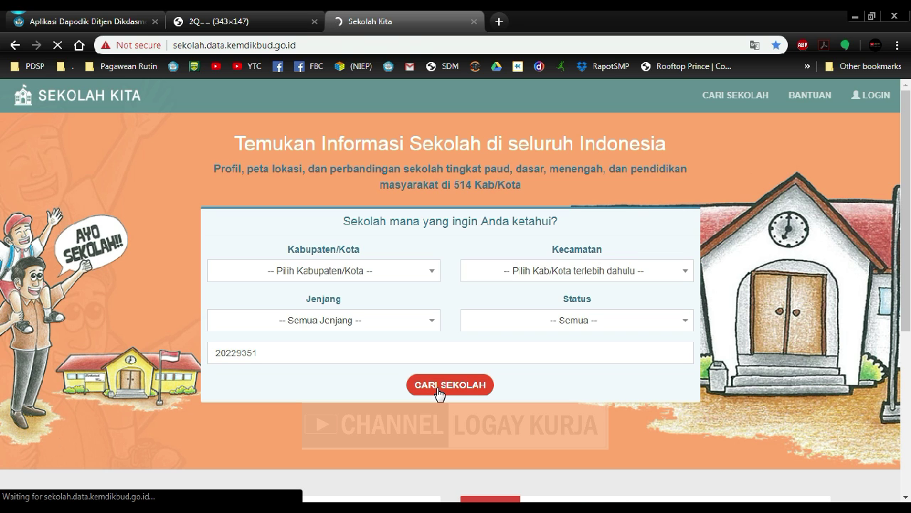
Step: Open the SDN KIARANONGGENG profile from the Sekolah Kita search results
{"action": "scroll", "coordinate": [438, 388], "scroll_direction": "down", "scroll_amount": 1}
{"action": "scroll", "coordinate": [436, 388], "scroll_direction": "down", "scroll_amount": 3}
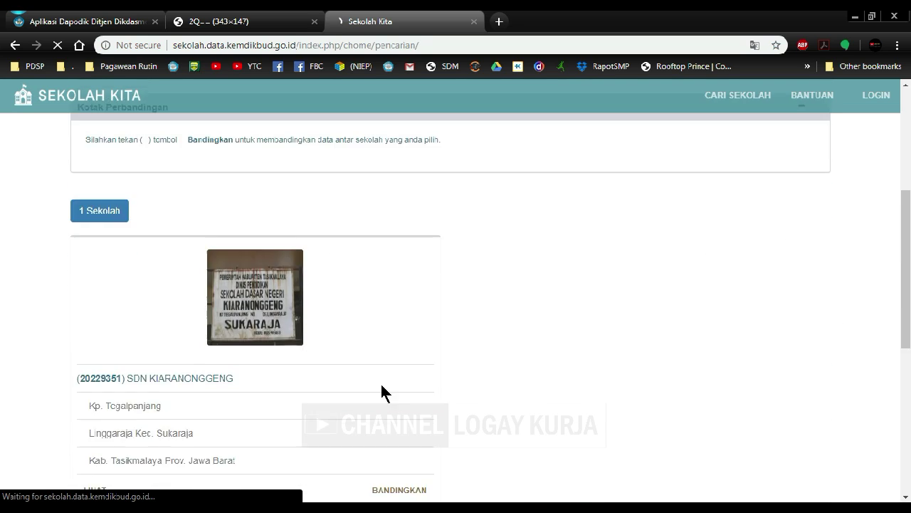
{"action": "left_click", "coordinate": [191, 383]}
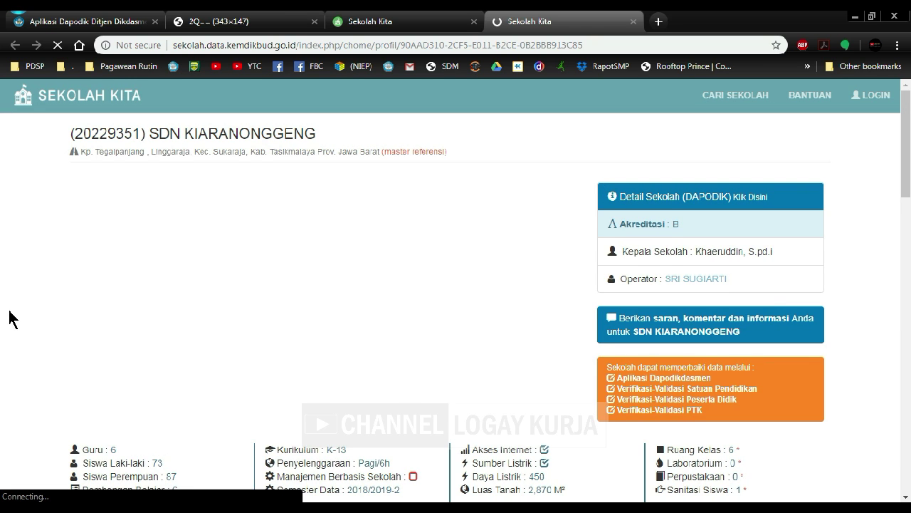
Step: Locate SDN KIARANONGGENG on the profile's map of nearby schools and open its directions in Google Maps
{"action": "scroll", "coordinate": [10, 319], "scroll_direction": "down", "scroll_amount": 1}
{"action": "scroll", "coordinate": [9, 318], "scroll_direction": "down", "scroll_amount": 5}
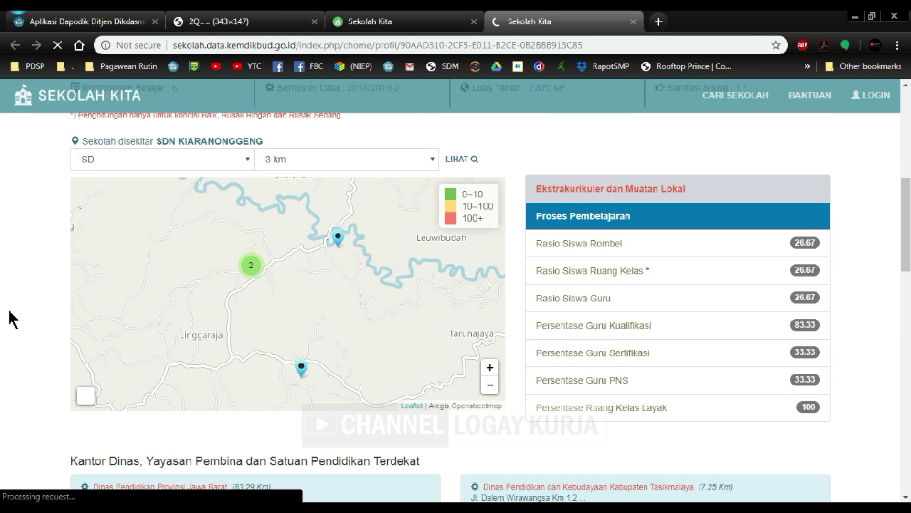
{"action": "left_click", "coordinate": [258, 278]}
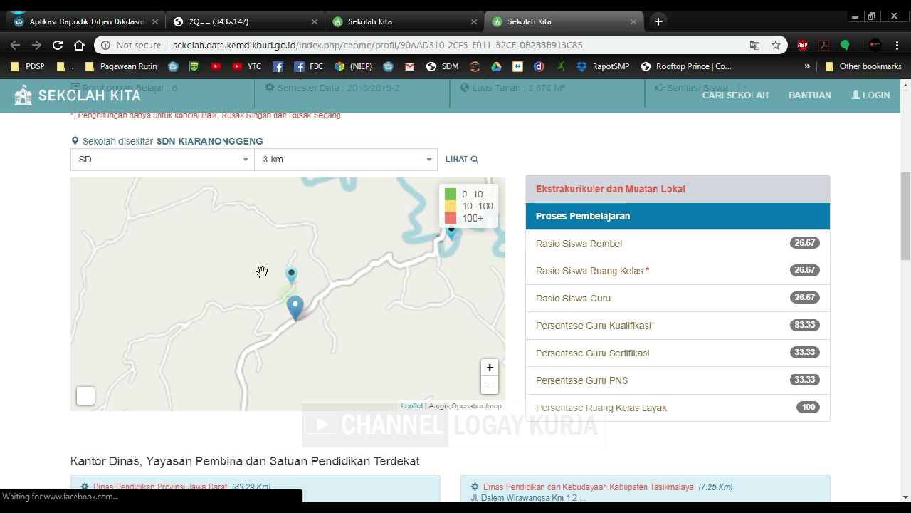
{"action": "left_click", "coordinate": [299, 314]}
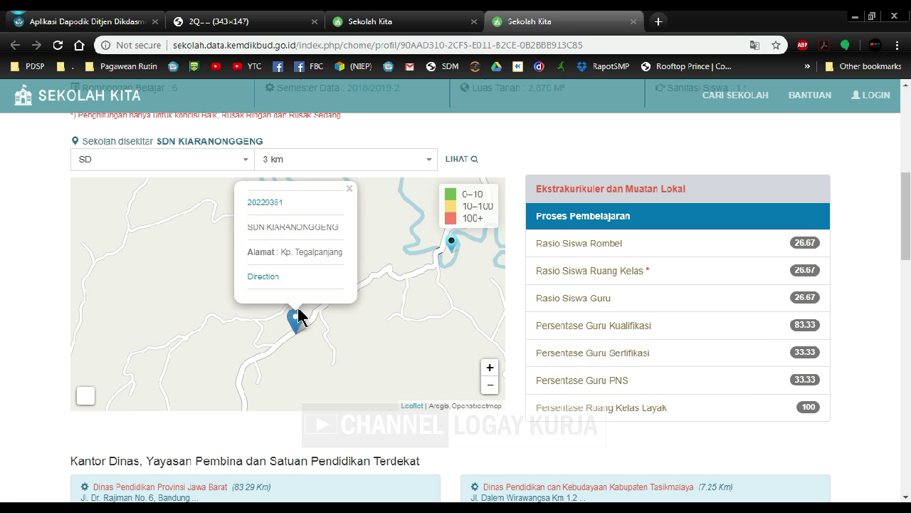
{"action": "left_click", "coordinate": [263, 278]}
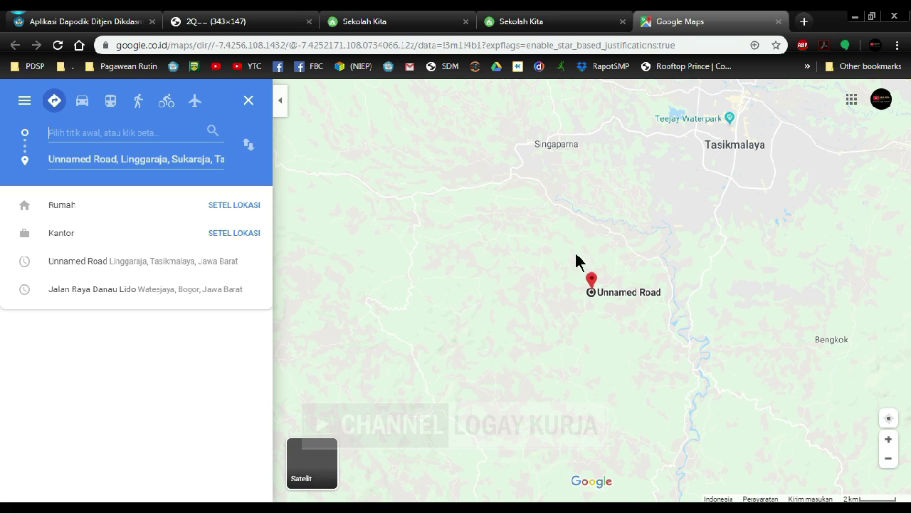
Step: Switch Google Maps to satellite imagery and examine the school's buildings and grounds around the marker up close
{"action": "left_click", "coordinate": [314, 475]}
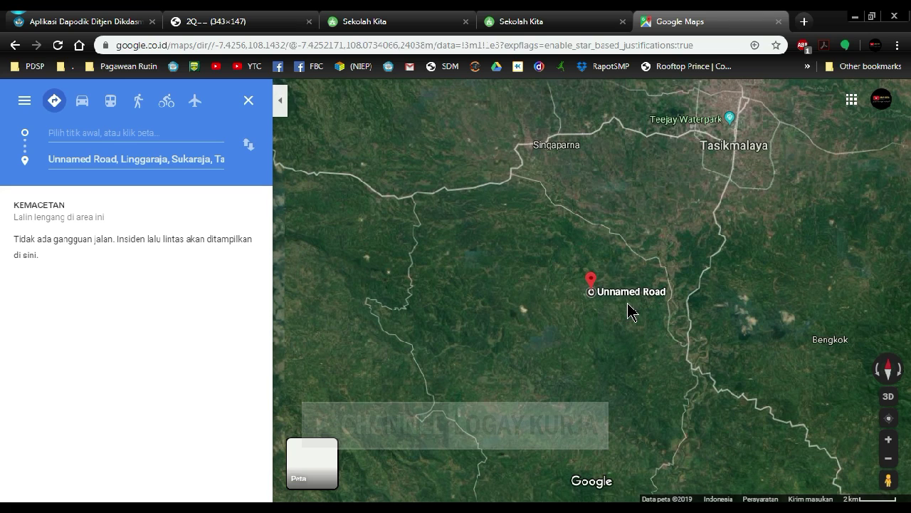
{"action": "scroll", "coordinate": [601, 299], "scroll_direction": "up", "scroll_amount": 2}
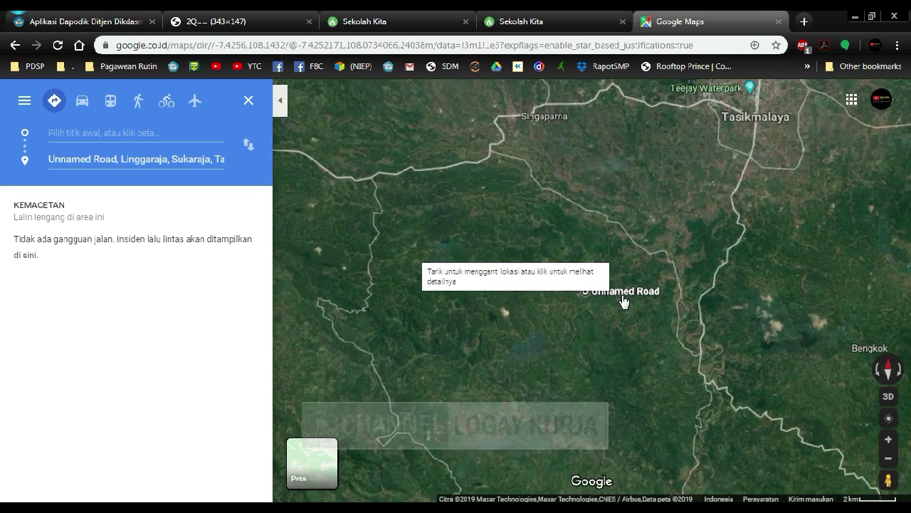
{"action": "scroll", "coordinate": [595, 298], "scroll_direction": "up", "scroll_amount": 3}
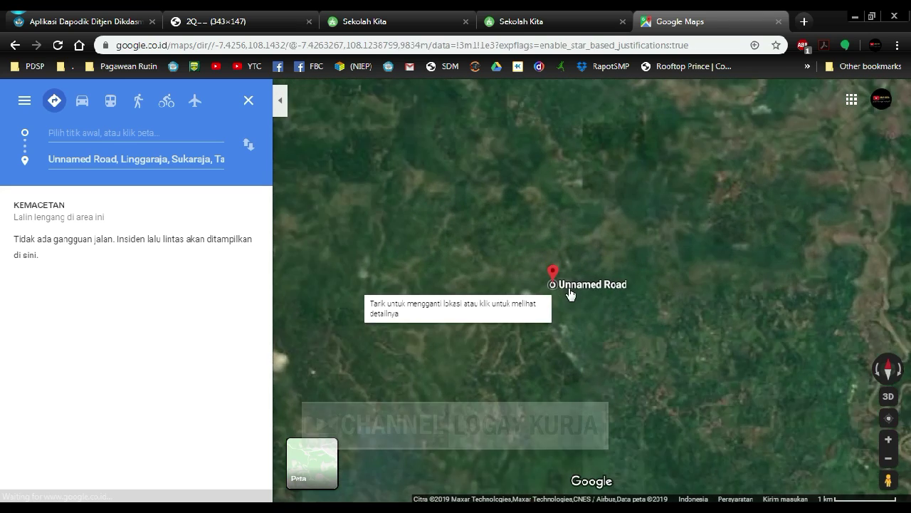
{"action": "scroll", "coordinate": [548, 288], "scroll_direction": "up", "scroll_amount": 3}
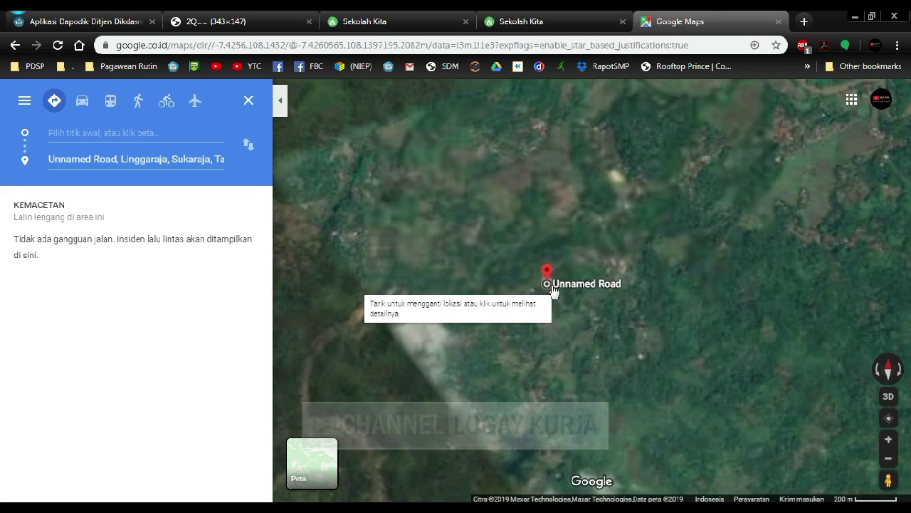
{"action": "scroll", "coordinate": [567, 296], "scroll_direction": "up", "scroll_amount": 4}
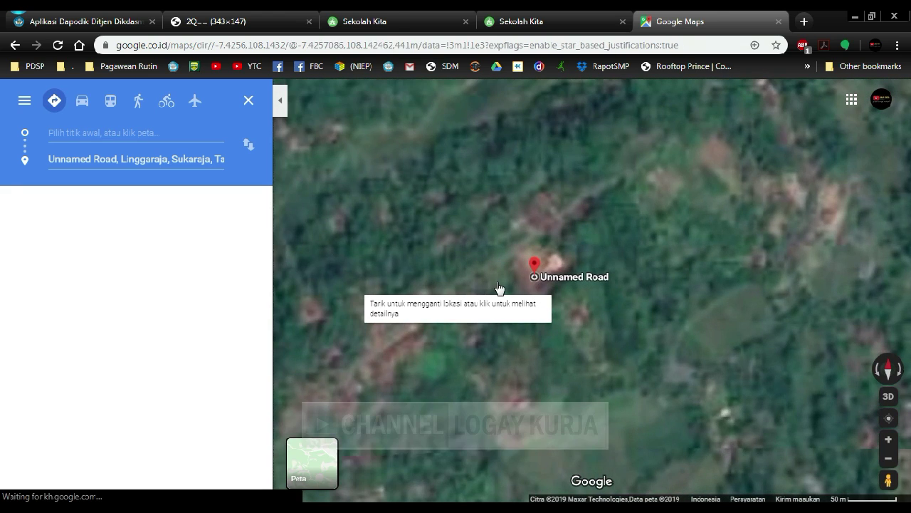
{"action": "scroll", "coordinate": [597, 285], "scroll_direction": "up", "scroll_amount": 2}
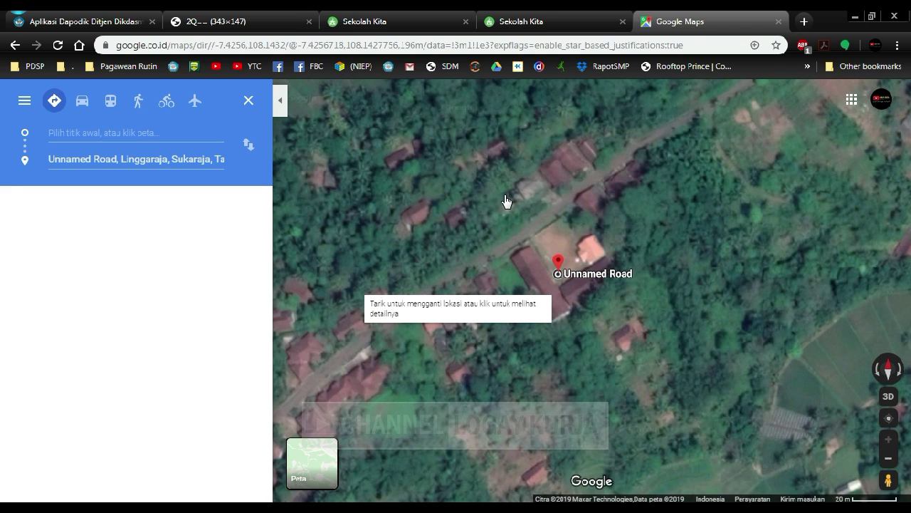
{"action": "left_click_drag", "start_coordinate": [510, 297], "coordinate": [527, 315]}
{"action": "left_click_drag", "start_coordinate": [517, 305], "coordinate": [464, 318]}
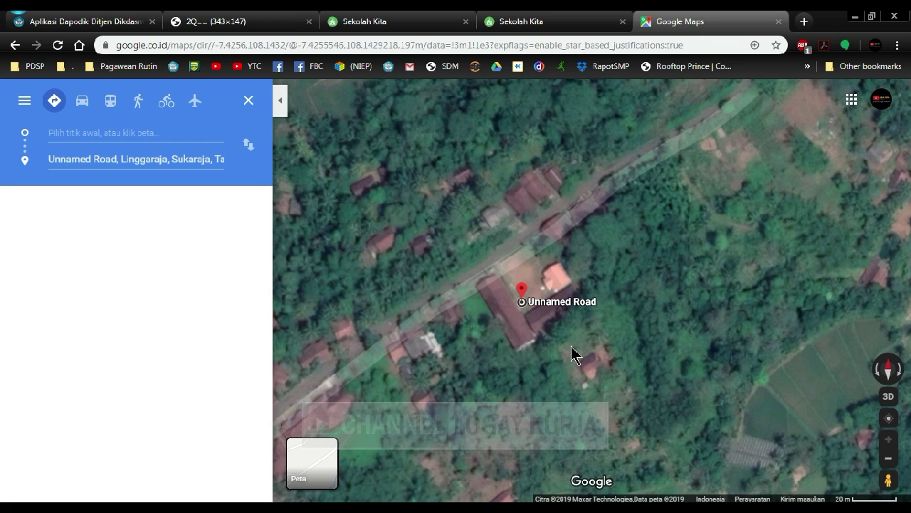
Step: Compare the land record in Dapodik with the school's satellite view in Google Maps, and return to Dapodik
{"action": "left_click", "coordinate": [109, 24]}
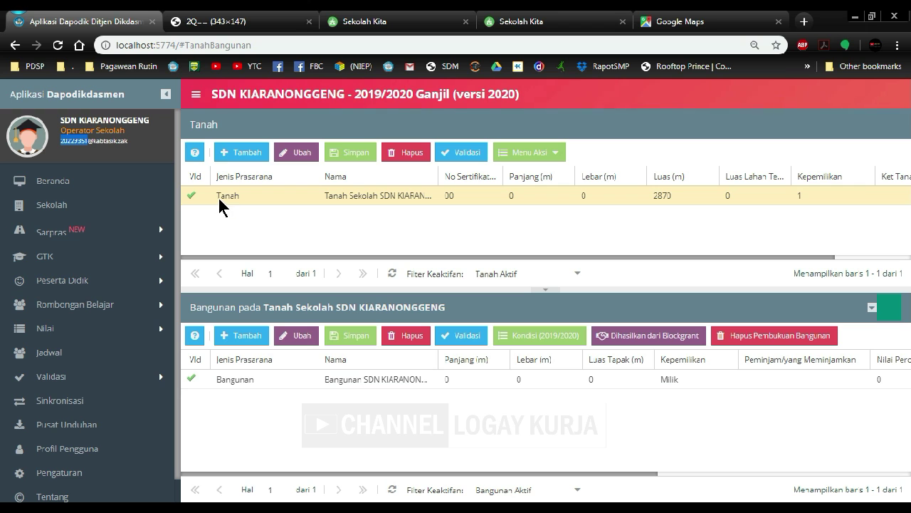
{"action": "left_click", "coordinate": [657, 26]}
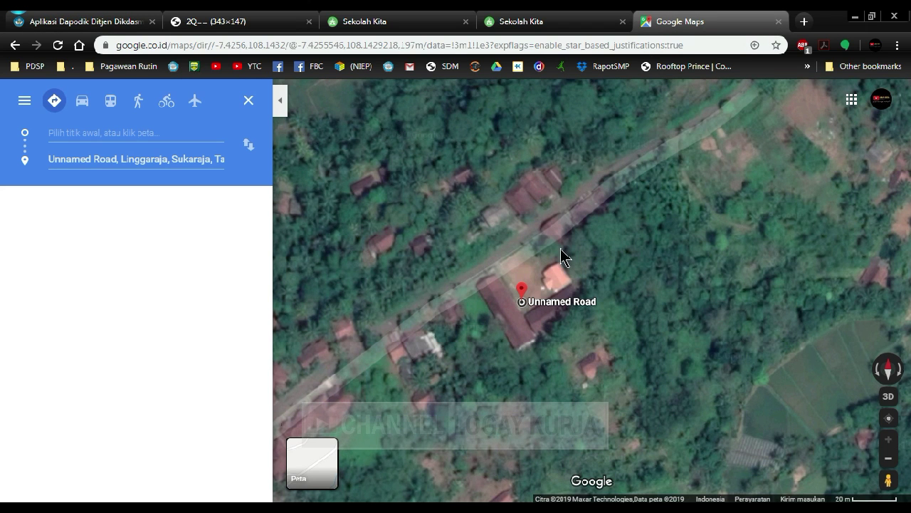
{"action": "left_click", "coordinate": [85, 22]}
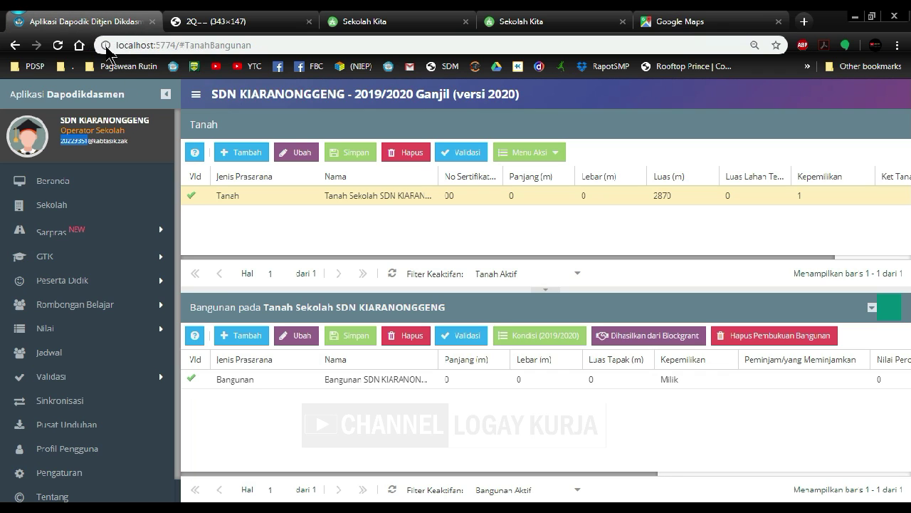
Step: Open the Bangunan SDN KIARANONGGENG record for editing, review the infrastructure types, and choose Bangunan
{"action": "left_click", "coordinate": [250, 383]}
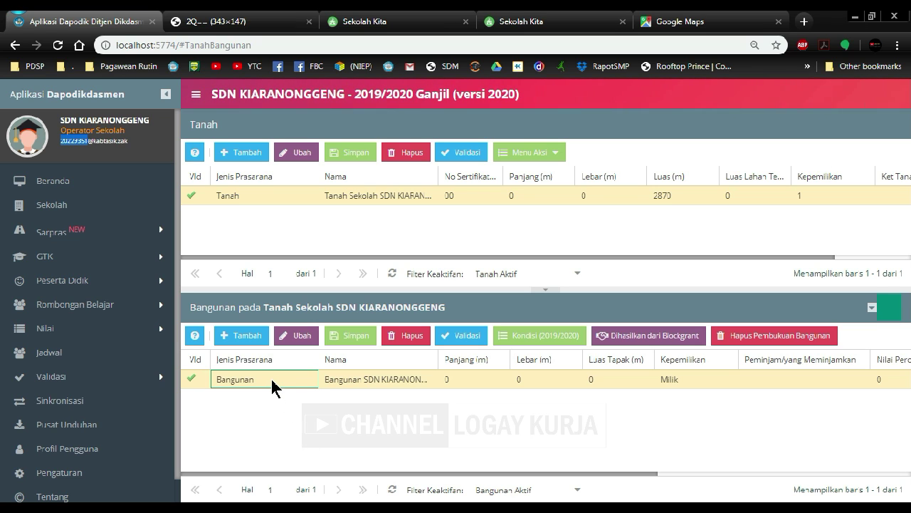
{"action": "left_click", "coordinate": [297, 338]}
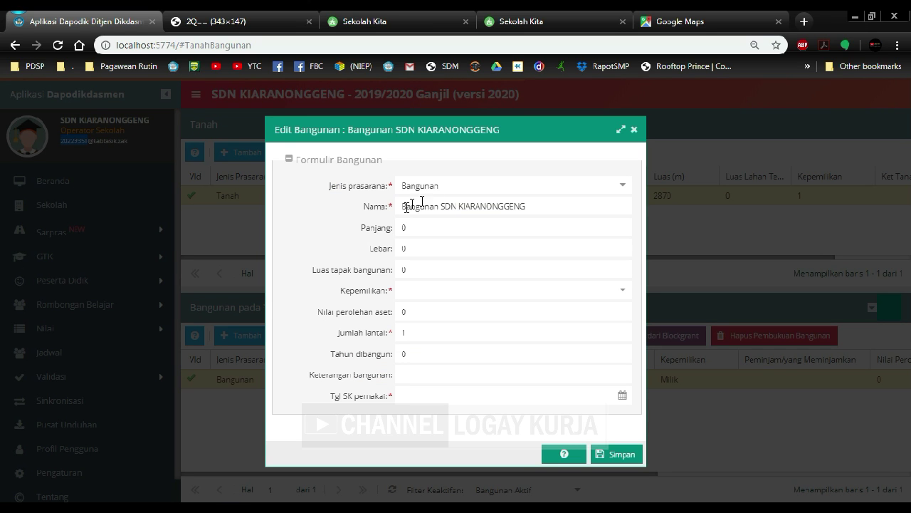
{"action": "left_click", "coordinate": [622, 186]}
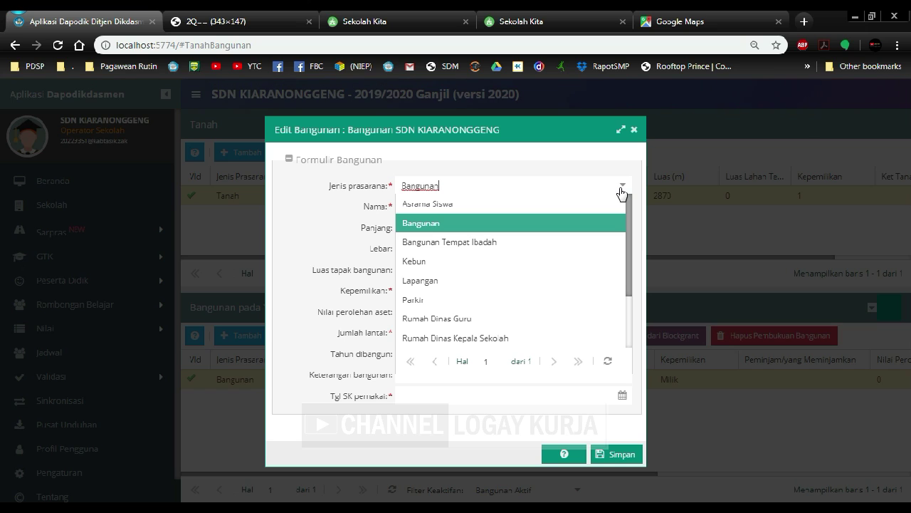
{"action": "left_click", "coordinate": [477, 226]}
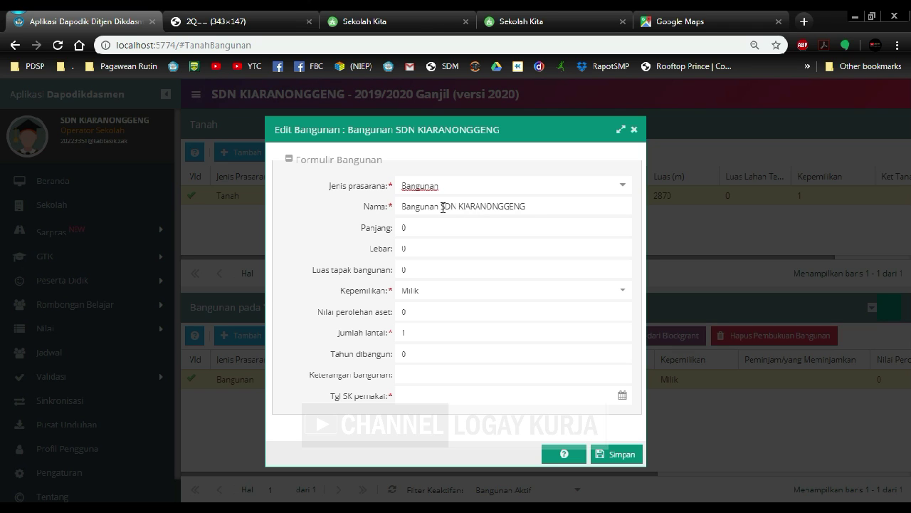
Step: Rename the building as Ruang Kelas
{"action": "left_click_drag", "start_coordinate": [440, 207], "coordinate": [537, 201]}
{"action": "key", "text": "BackSpace"}
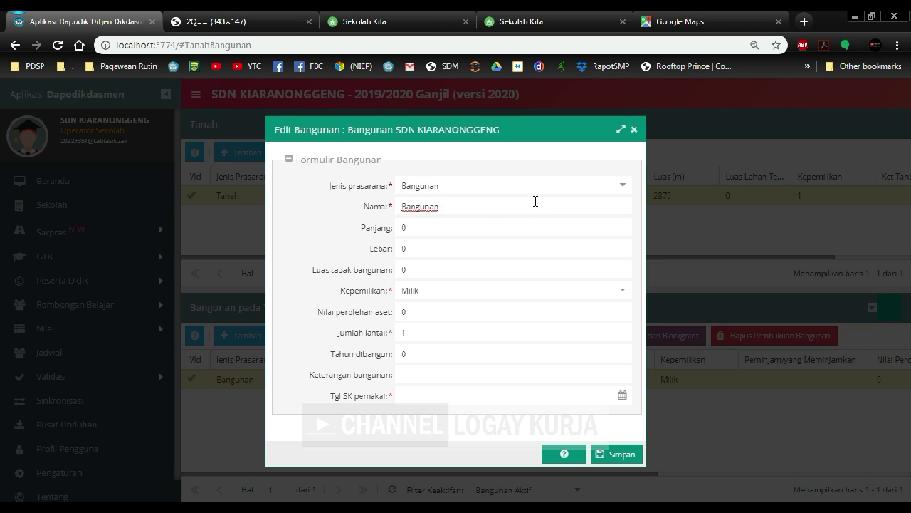
{"action": "key", "text": "BackSpace"}
{"action": "key", "text": "BackSpace"}
{"action": "key", "text": "BackSpace"}
{"action": "key", "text": "BackSpace"}
{"action": "key", "text": "BackSpace"}
{"action": "type", "text": "Ruang Kelas"}
Step: Check the building's number of floors, set Tgl SK pemakai to 22/08/2019, and save the building record
{"action": "left_click", "coordinate": [433, 332]}
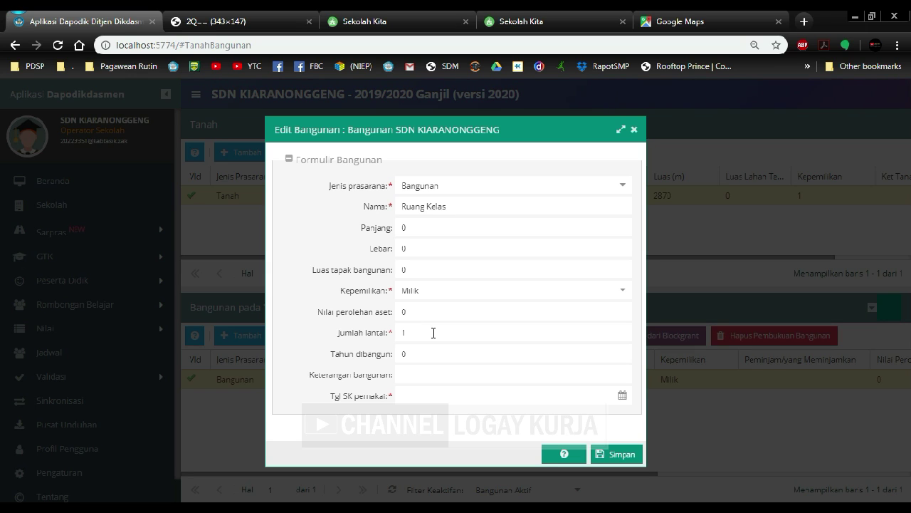
{"action": "left_click_drag", "start_coordinate": [433, 333], "coordinate": [397, 334]}
{"action": "left_click", "coordinate": [424, 332]}
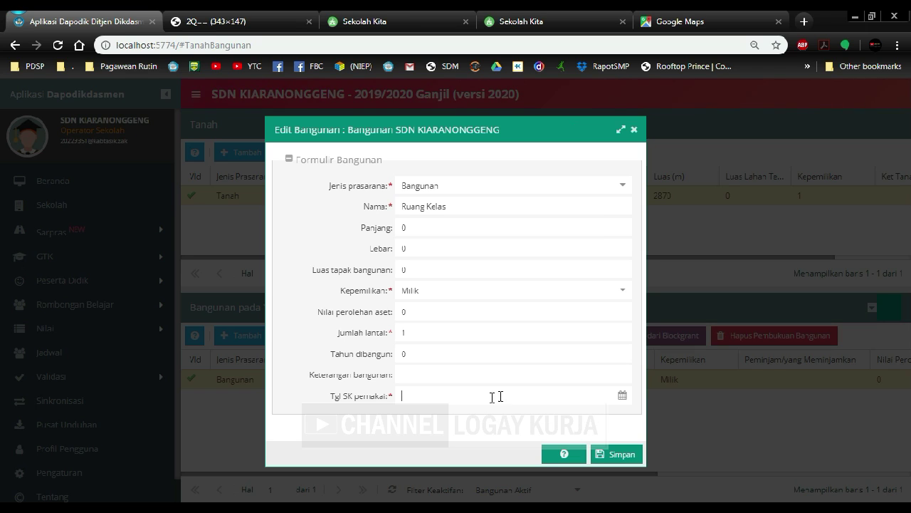
{"action": "left_click", "coordinate": [623, 396]}
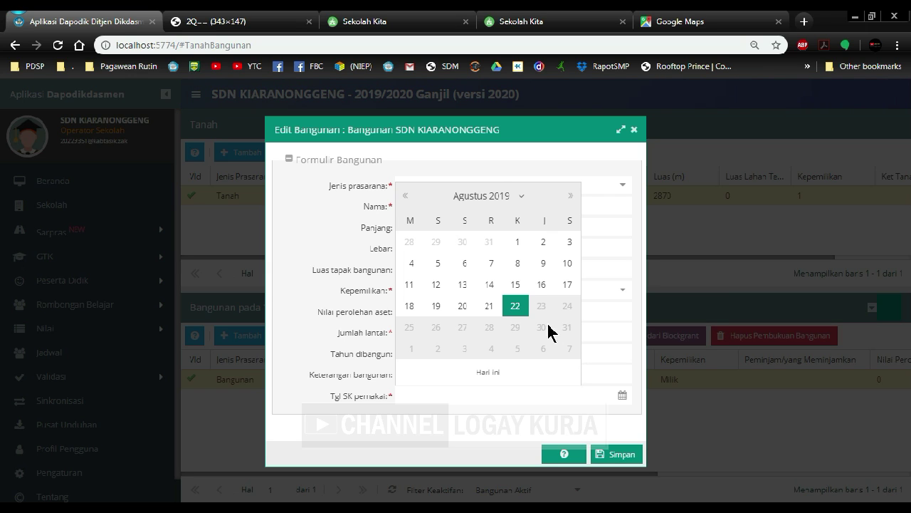
{"action": "left_click", "coordinate": [515, 305]}
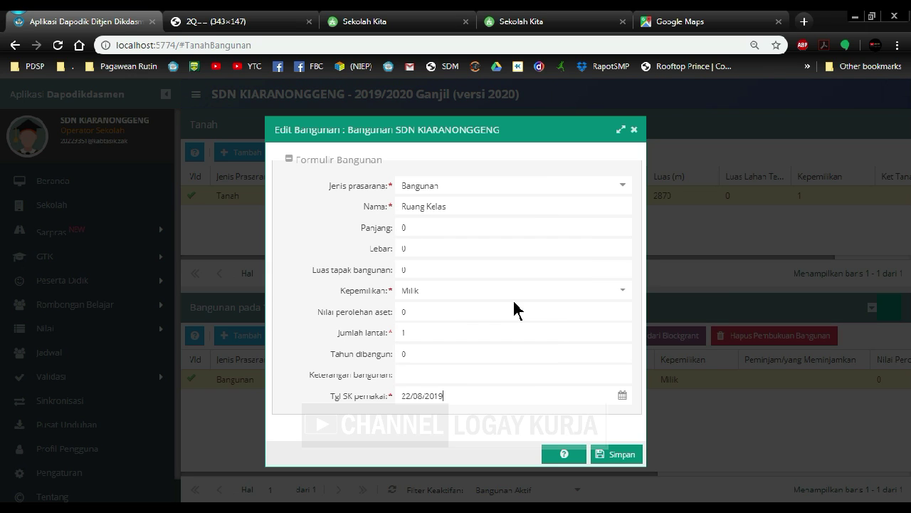
{"action": "left_click", "coordinate": [616, 460]}
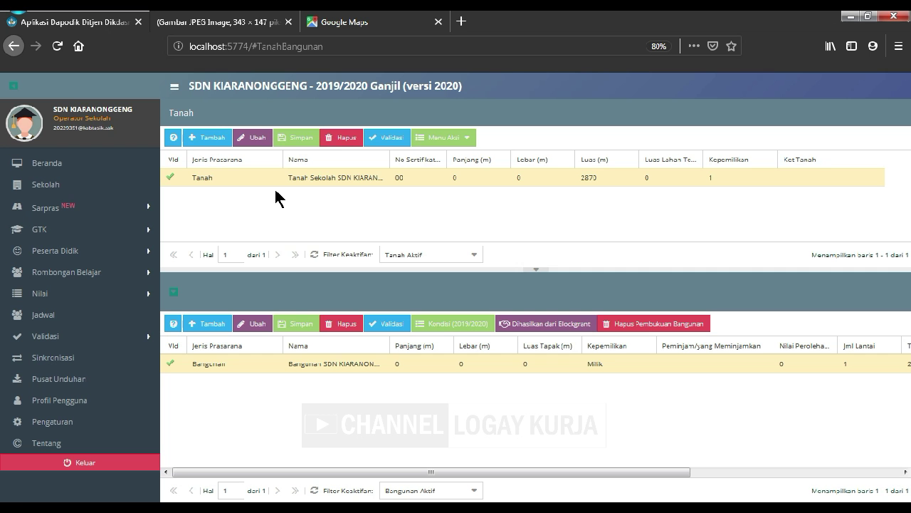
Step: Compare the Dapodik building record with the school site plan image and the Google Maps satellite view, and return to Dapodik
{"action": "left_click", "coordinate": [254, 369]}
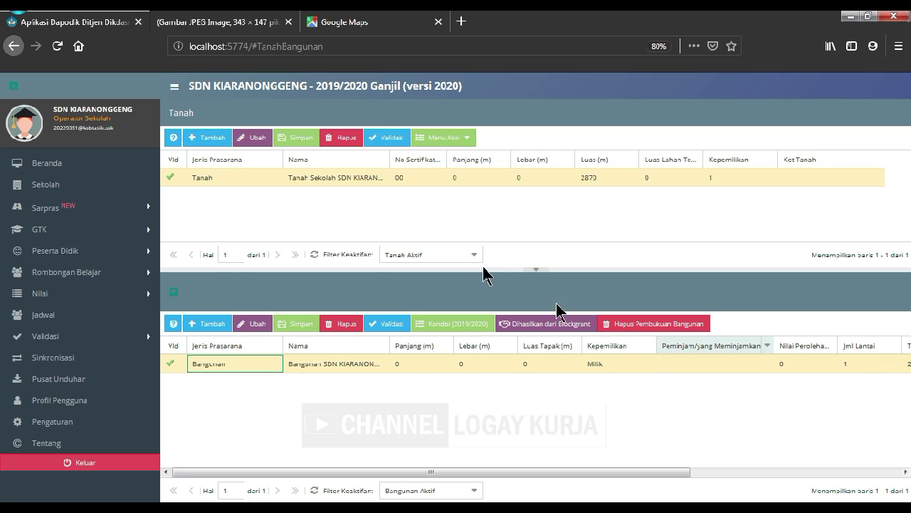
{"action": "left_click", "coordinate": [235, 27]}
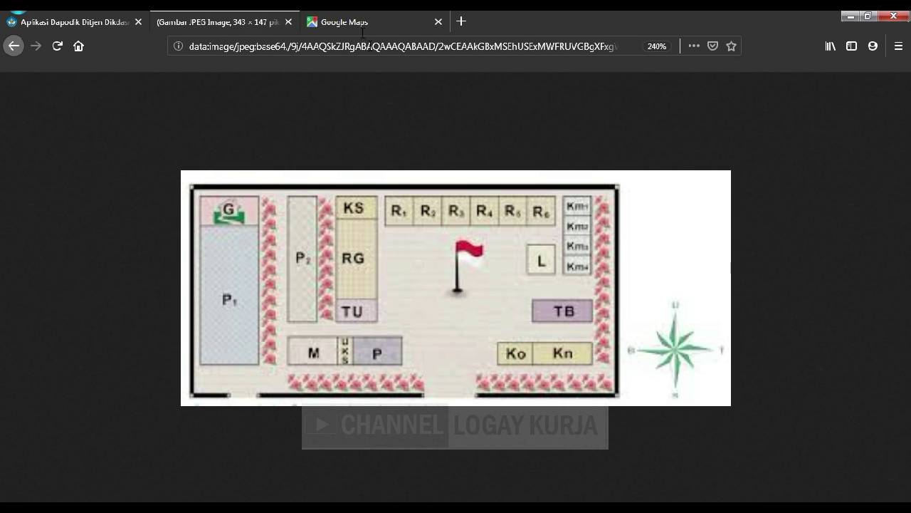
{"action": "left_click", "coordinate": [341, 22]}
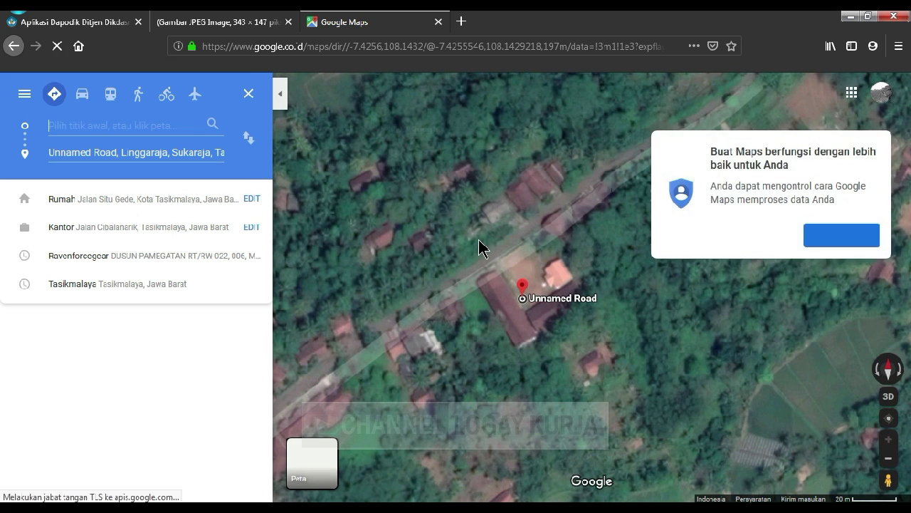
{"action": "left_click", "coordinate": [92, 22]}
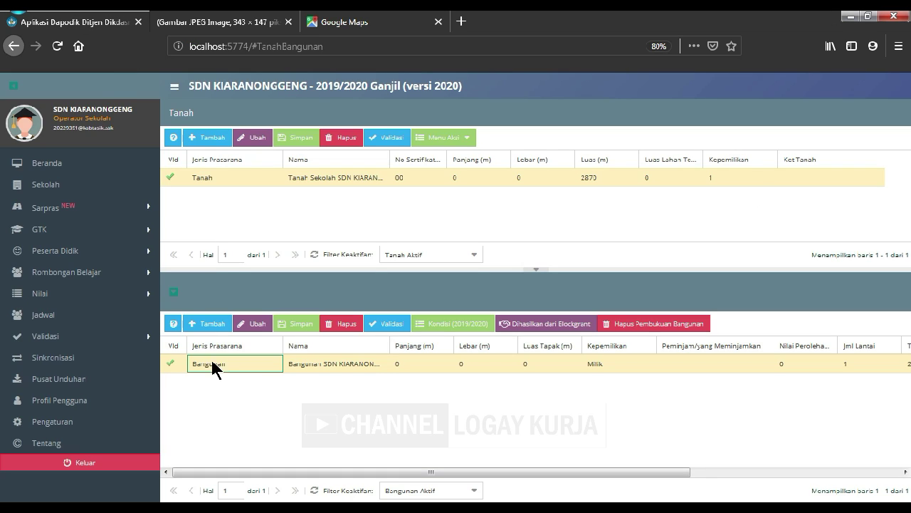
Step: Add a new building record of type Bangunan named Bangunan 2 SDN Kiarangnonggeng
{"action": "left_click", "coordinate": [213, 327]}
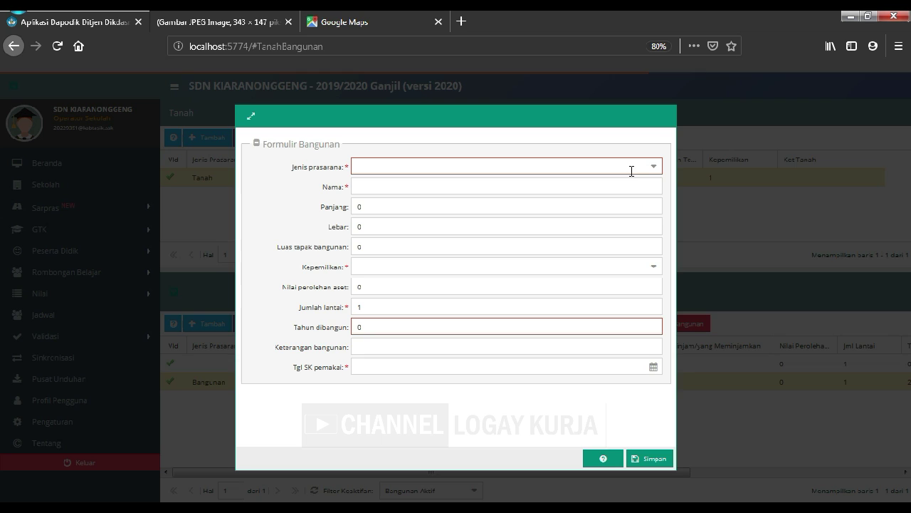
{"action": "left_click", "coordinate": [654, 168]}
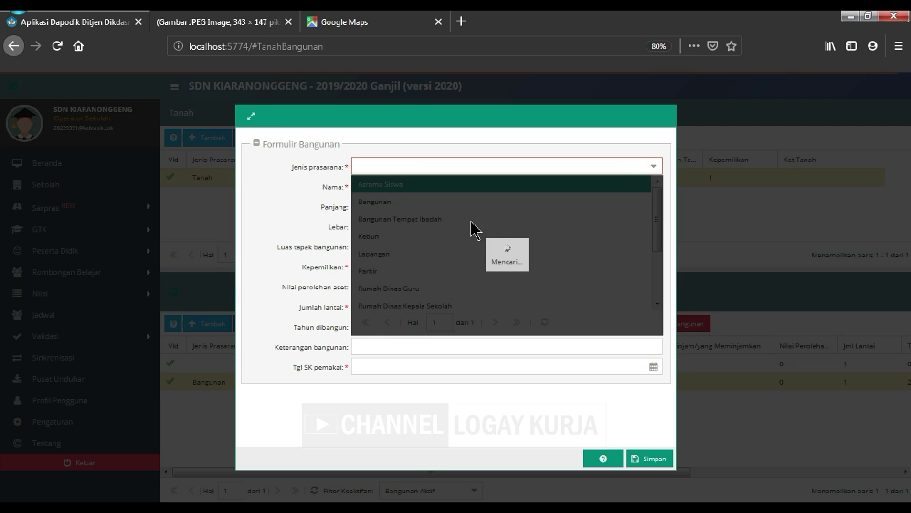
{"action": "left_click", "coordinate": [382, 208]}
{"action": "left_click", "coordinate": [399, 186]}
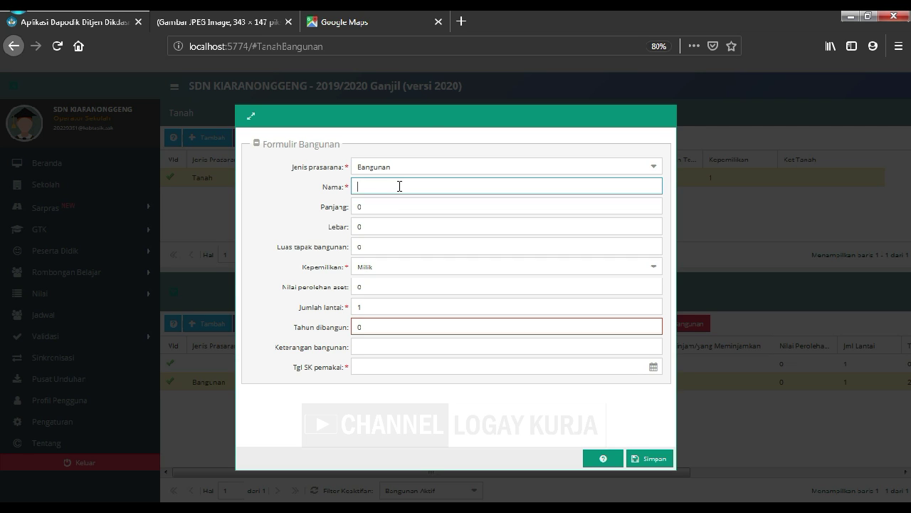
{"action": "type", "text": "Bangunan 2 SDN Kiarangnonggeng"}
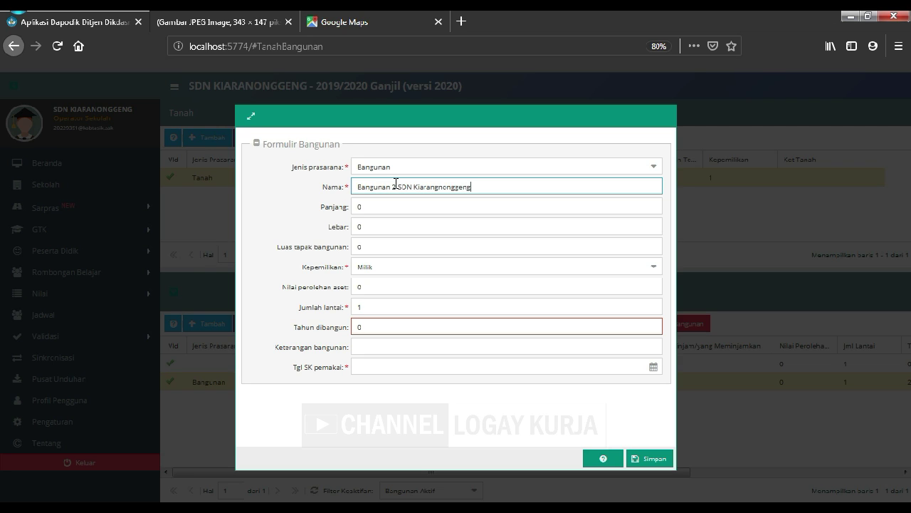
Step: Set the new building's Tahun dibangun to 1980, leaving the dimensions, ownership and floor count at their defaults
{"action": "key", "text": "Tab"}
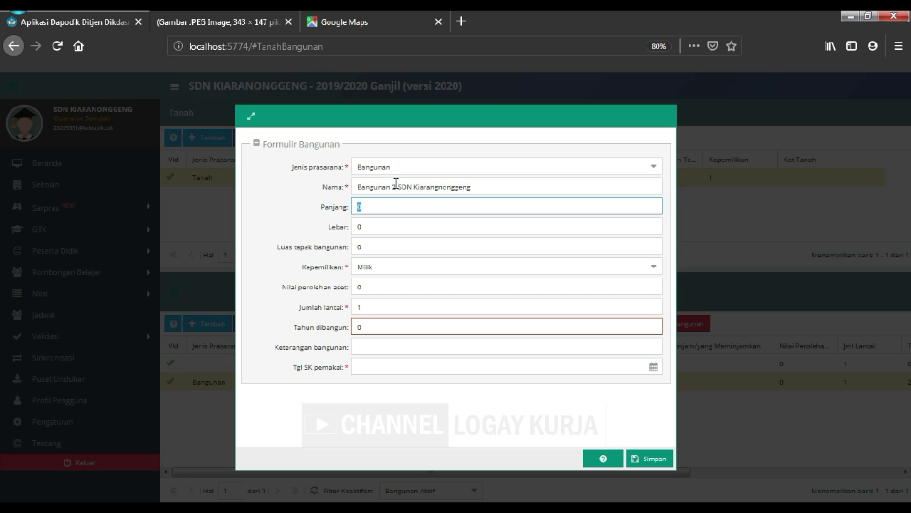
{"action": "key", "text": "Tab"}
{"action": "key", "text": "Tab"}
{"action": "key", "text": "Tab"}
{"action": "key", "text": "Tab"}
{"action": "key", "text": "Tab"}
{"action": "key", "text": "Tab"}
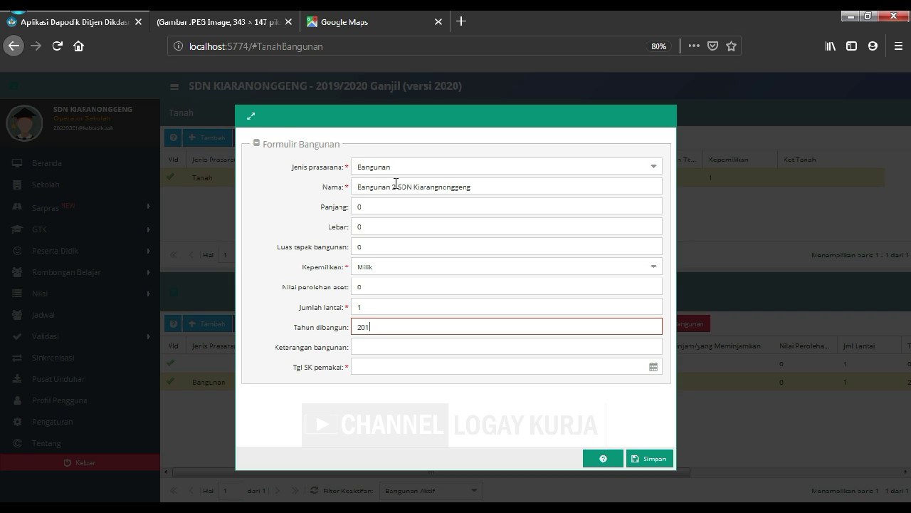
{"action": "type", "text": "2"}
{"action": "key", "text": "BackSpace"}
{"action": "type", "text": "1980"}
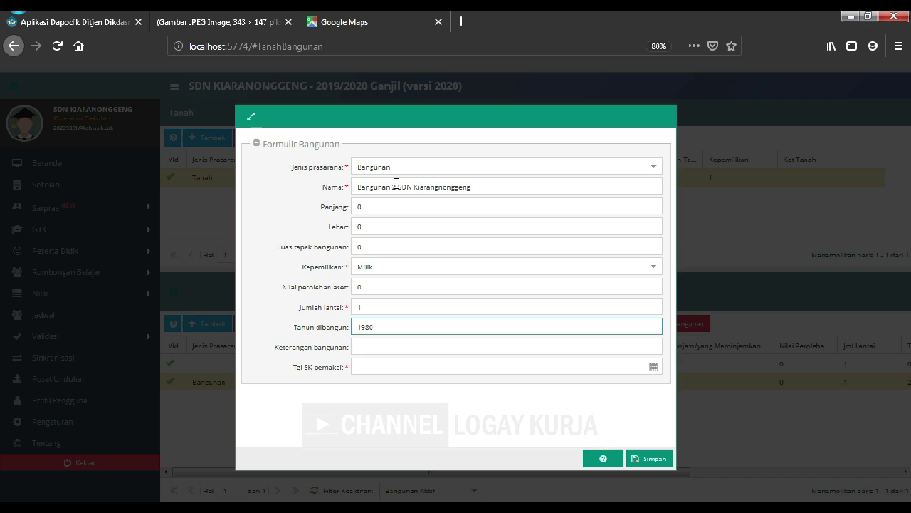
Step: Set the building's Tgl SK pemakai to 20/08/2019 and save the record
{"action": "left_click", "coordinate": [653, 367]}
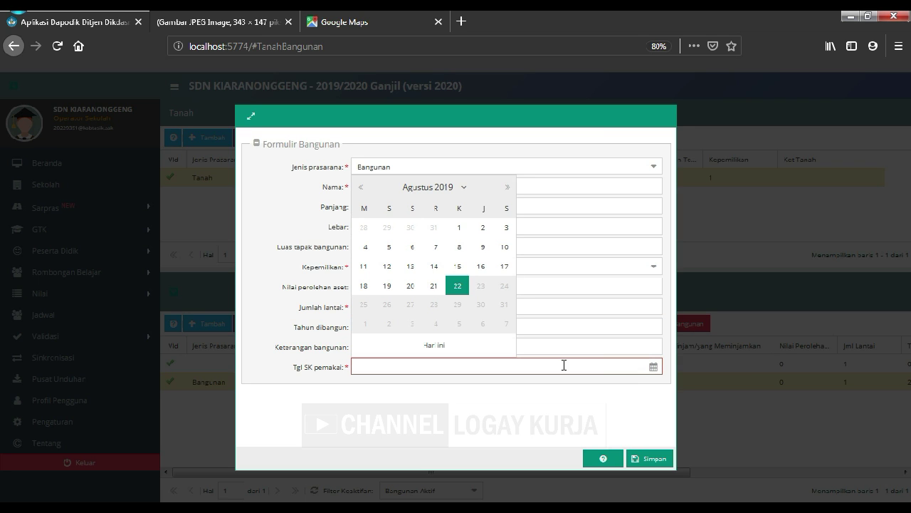
{"action": "left_click", "coordinate": [411, 286]}
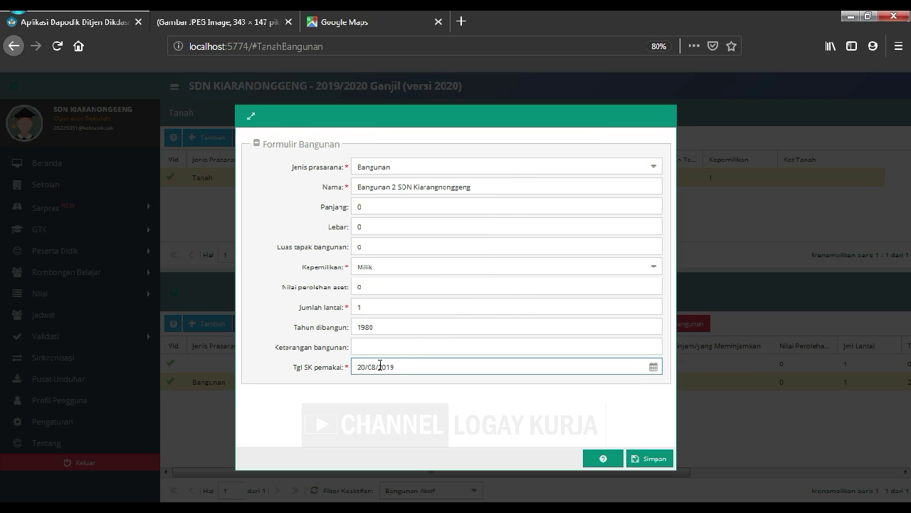
{"action": "left_click", "coordinate": [639, 461]}
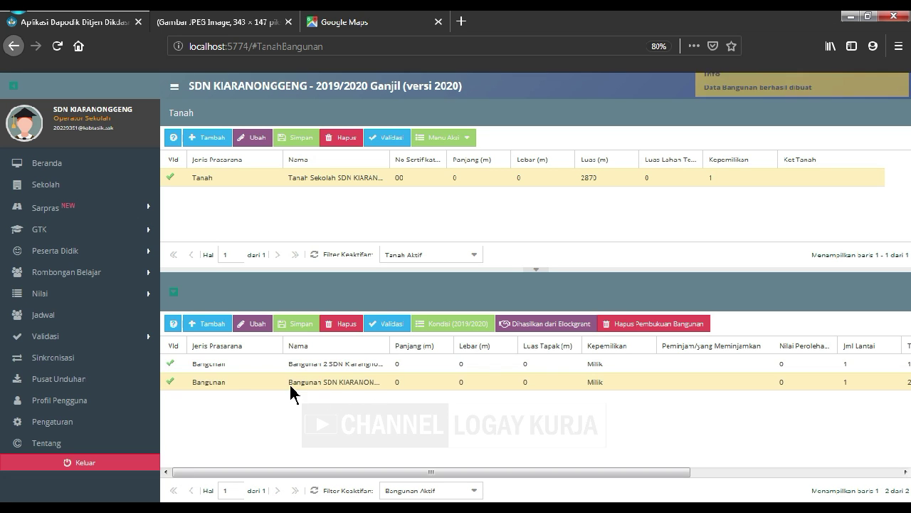
Step: Examine the school's separate buildings in the Google Maps satellite view, dismissing the data notice, and return to Dapodik
{"action": "left_click", "coordinate": [347, 22]}
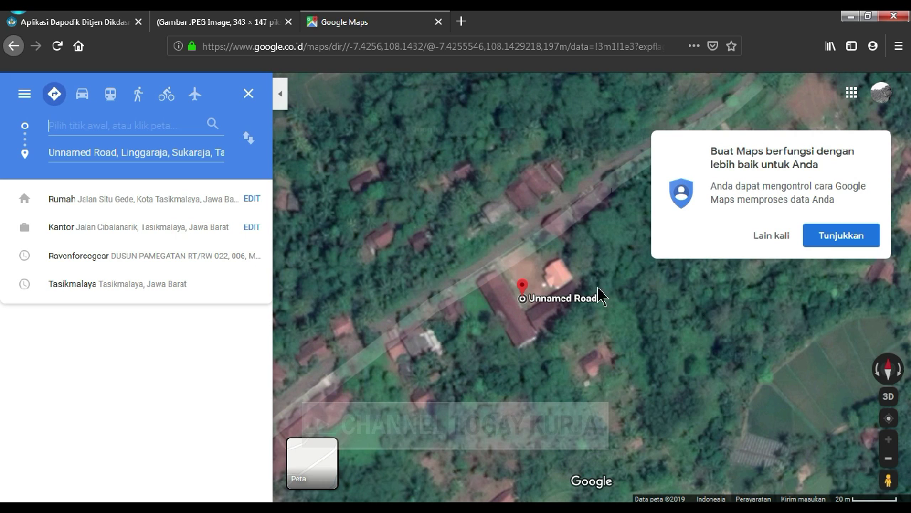
{"action": "left_click", "coordinate": [772, 235]}
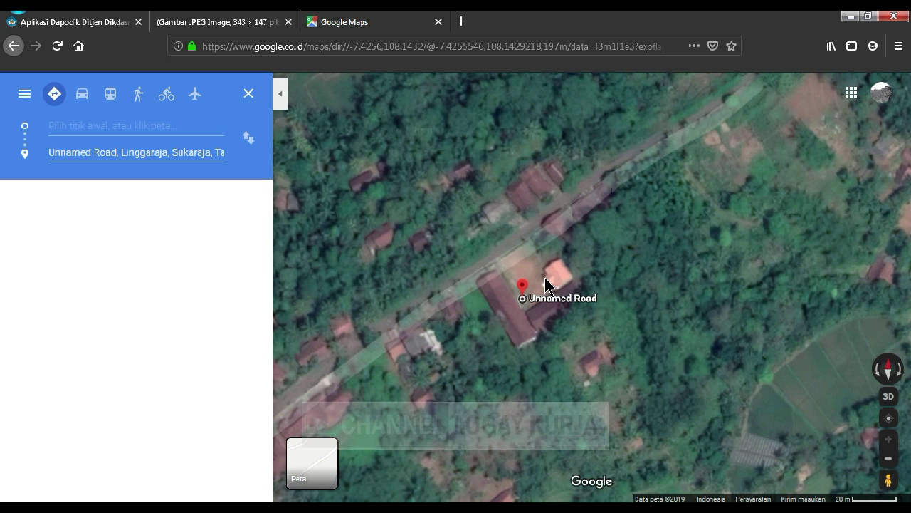
{"action": "left_click", "coordinate": [97, 26]}
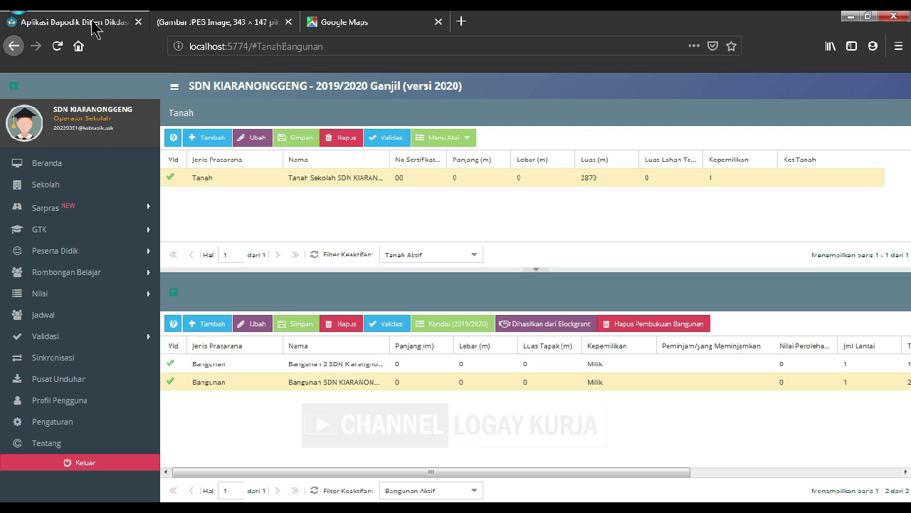
Step: Start another building record, review the infrastructure types, choose Bangunan, and name it Ruang Kepala Sekolah
{"action": "left_click", "coordinate": [211, 329]}
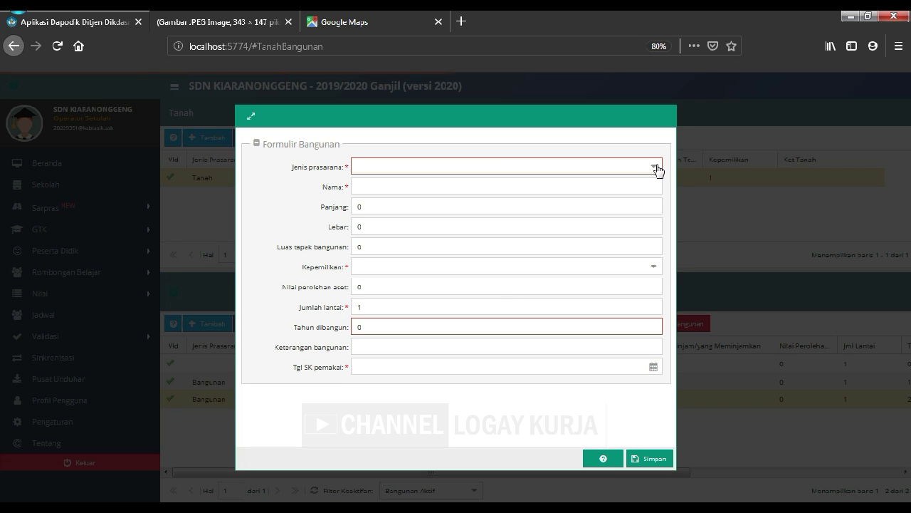
{"action": "left_click", "coordinate": [654, 168]}
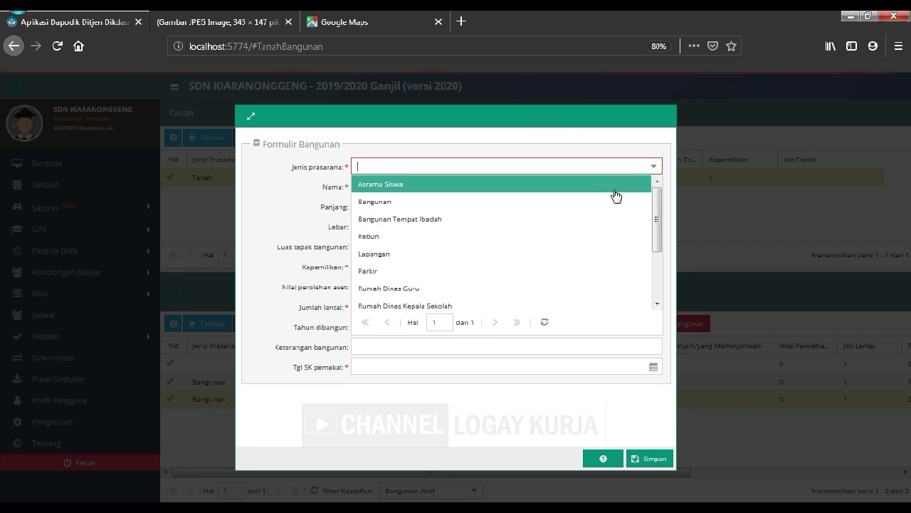
{"action": "scroll", "coordinate": [551, 251], "scroll_direction": "down", "scroll_amount": 1}
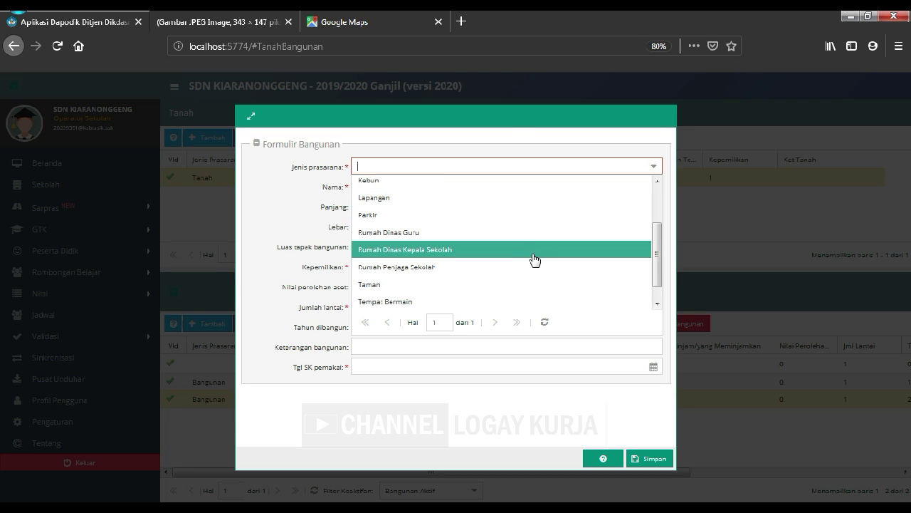
{"action": "scroll", "coordinate": [512, 263], "scroll_direction": "down", "scroll_amount": 1}
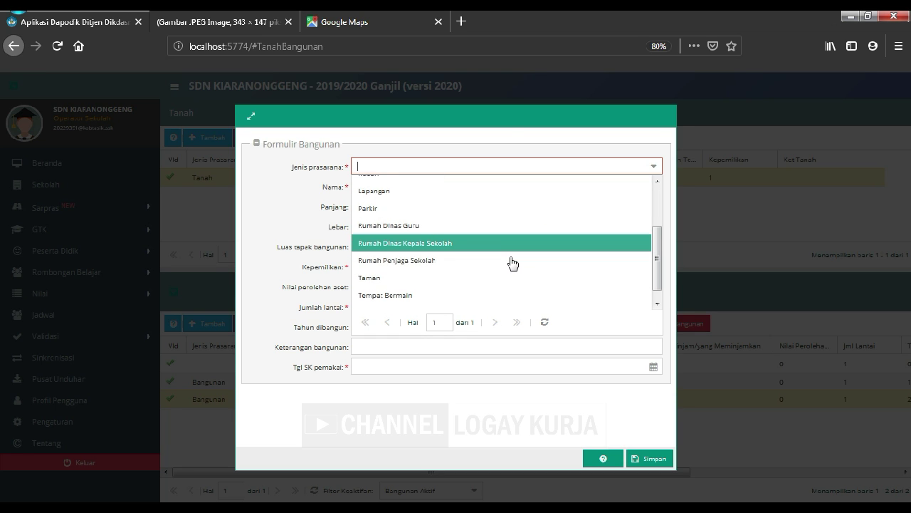
{"action": "scroll", "coordinate": [512, 262], "scroll_direction": "up", "scroll_amount": 2}
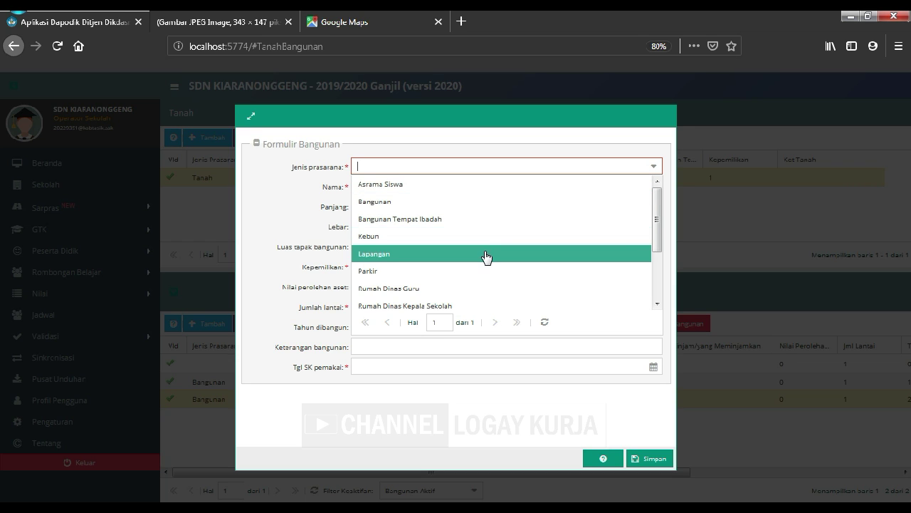
{"action": "scroll", "coordinate": [487, 254], "scroll_direction": "down", "scroll_amount": 1}
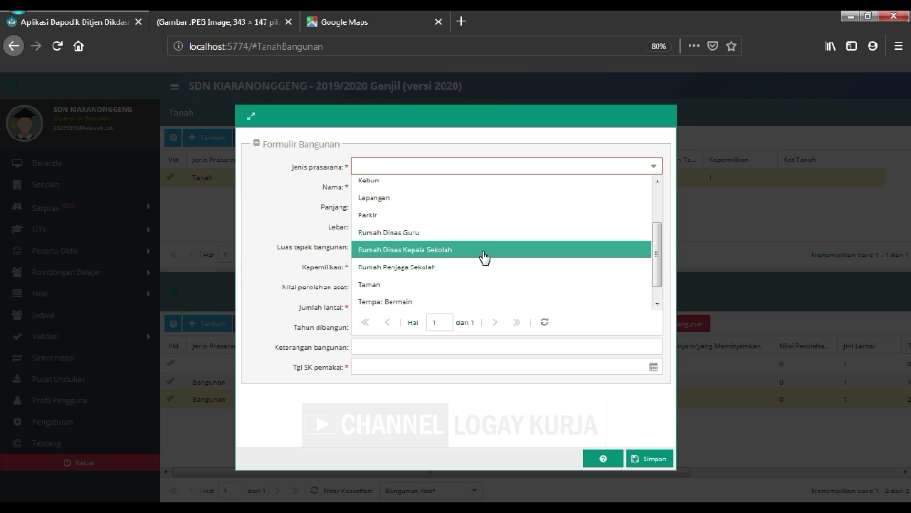
{"action": "scroll", "coordinate": [484, 254], "scroll_direction": "up", "scroll_amount": 1}
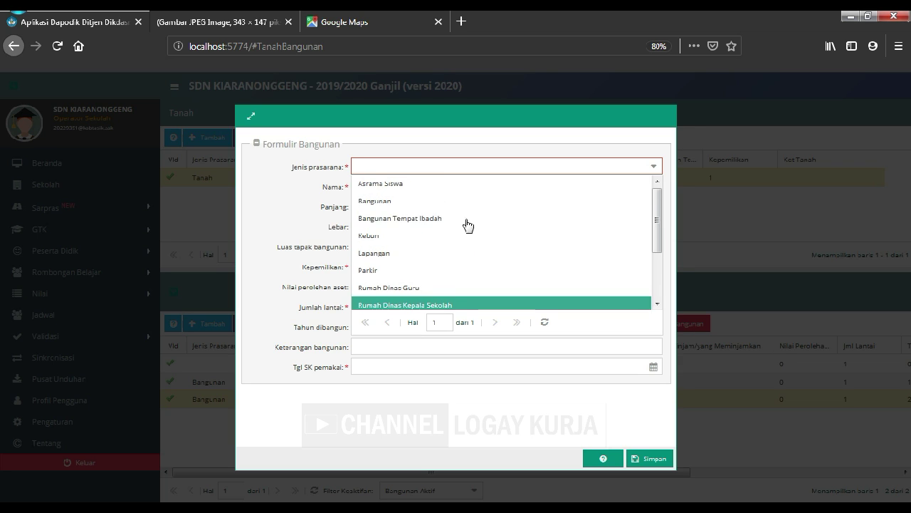
{"action": "left_click", "coordinate": [447, 202]}
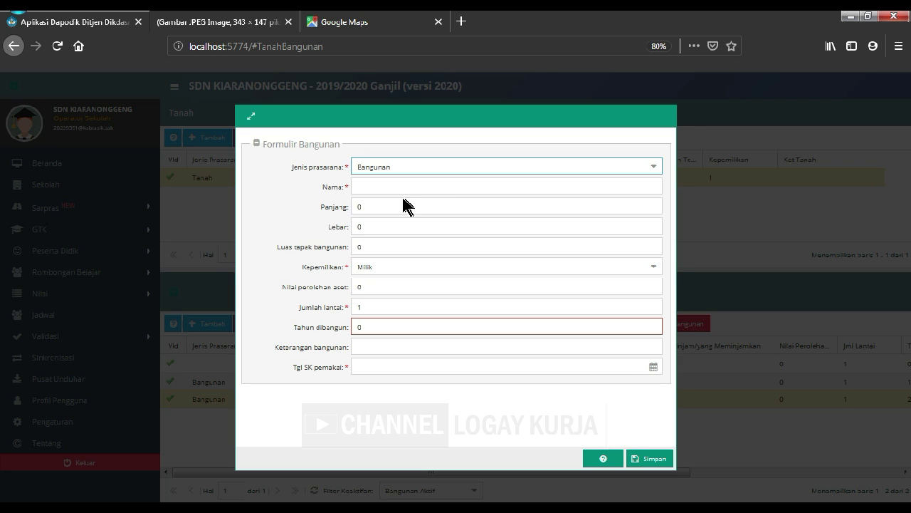
{"action": "left_click", "coordinate": [443, 187]}
{"action": "type", "text": "Ruang Kepala Sekolah"}
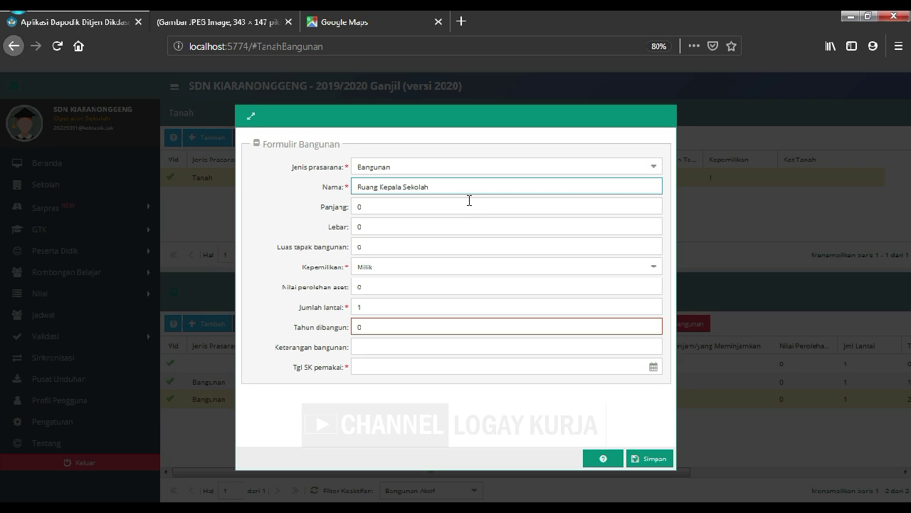
Step: Set Tahun dibangun to 1999 and Tgl SK pemakai to 21/08/2019 for Ruang Kepala Sekolah, and save the record
{"action": "left_click_drag", "start_coordinate": [384, 329], "coordinate": [351, 334]}
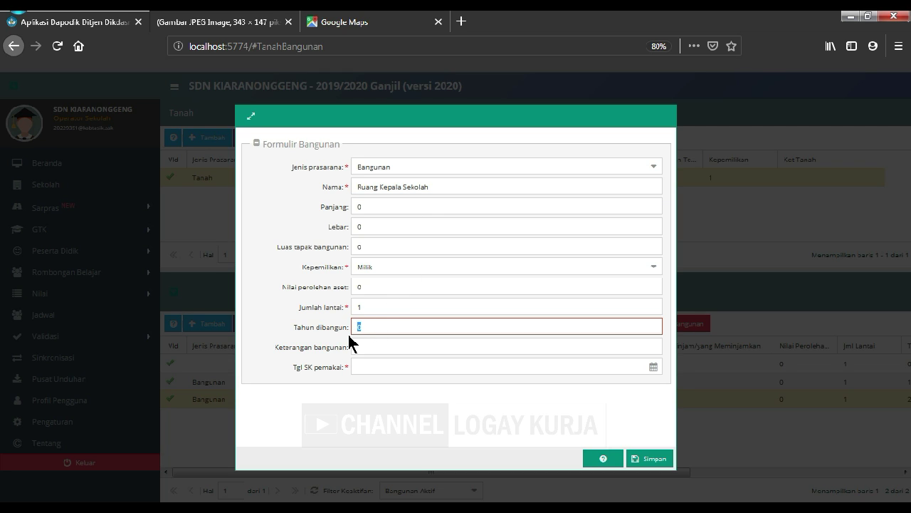
{"action": "type", "text": "1999"}
{"action": "left_click", "coordinate": [653, 367]}
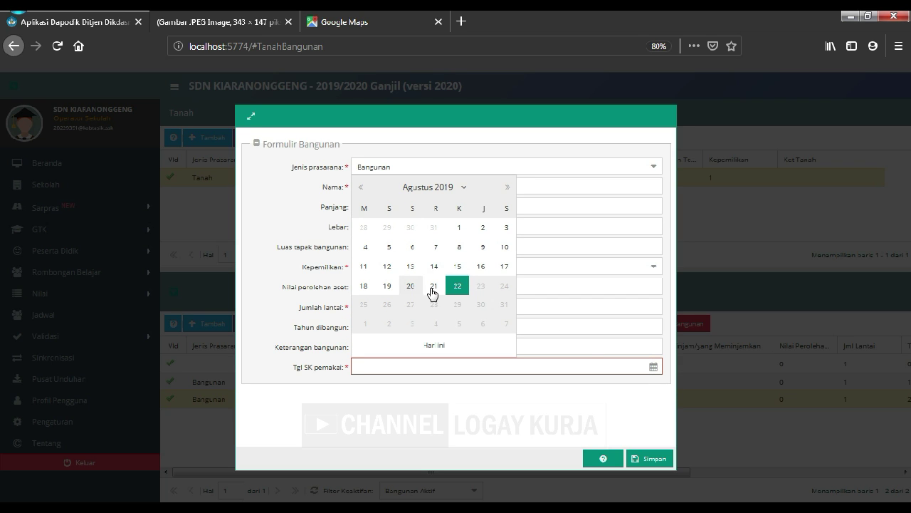
{"action": "left_click", "coordinate": [431, 288]}
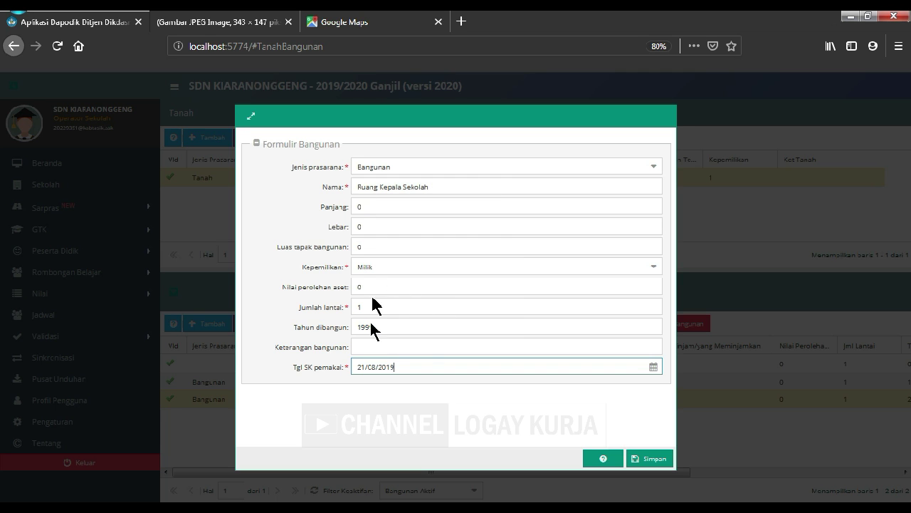
{"action": "left_click", "coordinate": [652, 458]}
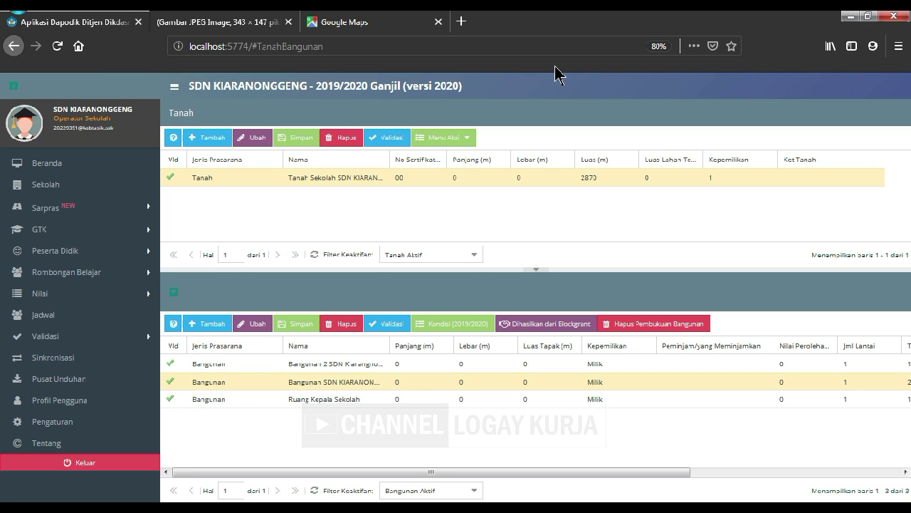
Step: Recheck the school's buildings in Google Maps, and save the 2019/2020 damage condition form for Bangunan 2 in Dapodik with its default values
{"action": "left_click", "coordinate": [381, 28]}
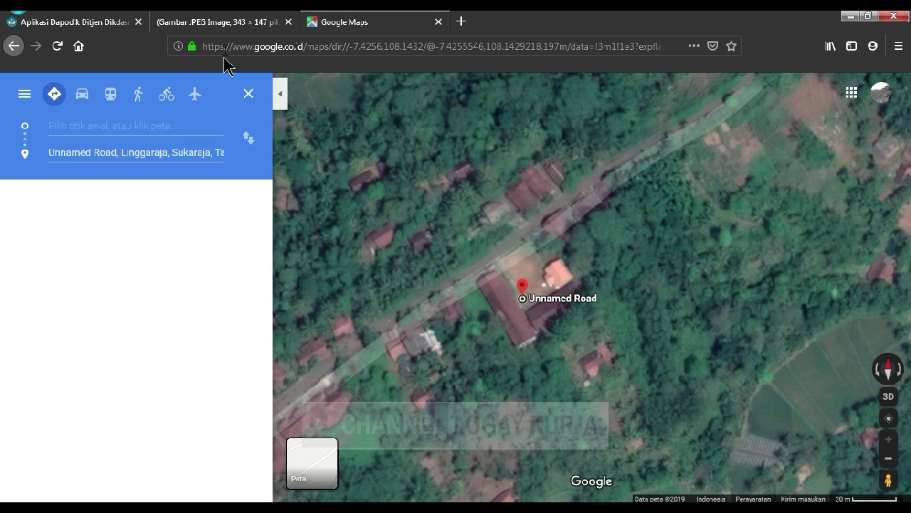
{"action": "left_click", "coordinate": [91, 22]}
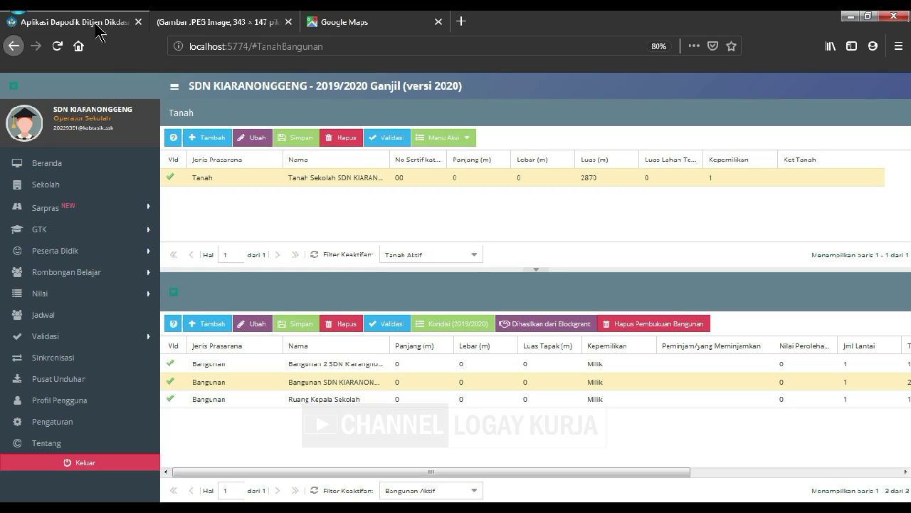
{"action": "left_click", "coordinate": [307, 363]}
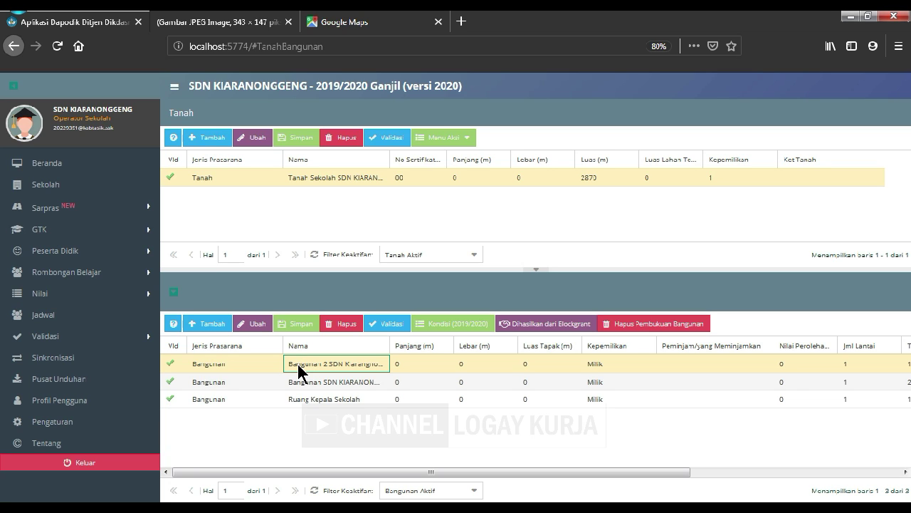
{"action": "left_click", "coordinate": [459, 329]}
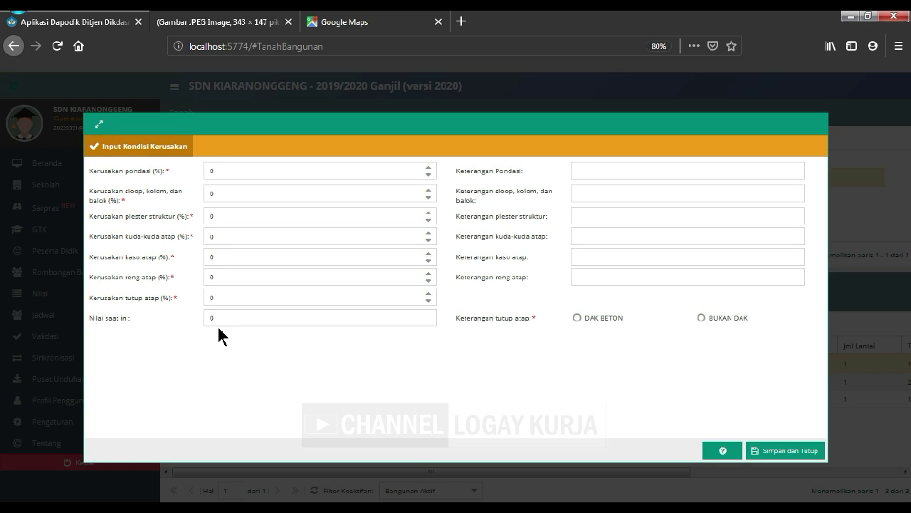
{"action": "left_click", "coordinate": [790, 451]}
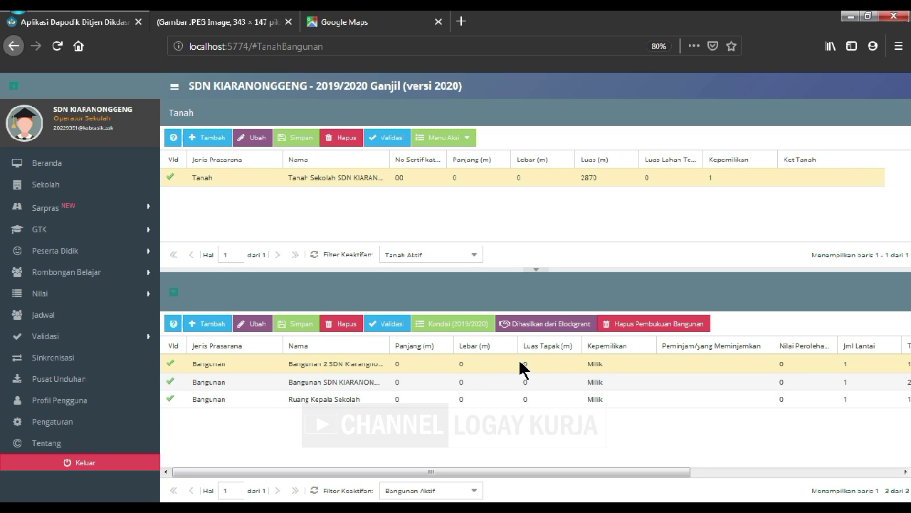
Step: Review the blockgrant options that can be linked to Bangunan 2, and close the blockgrant dialog without choosing one
{"action": "left_click", "coordinate": [538, 328]}
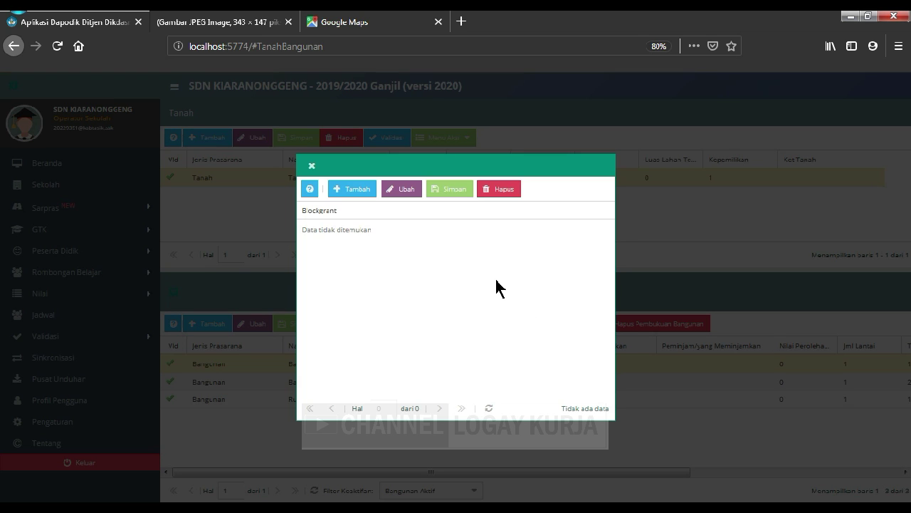
{"action": "left_click", "coordinate": [347, 192]}
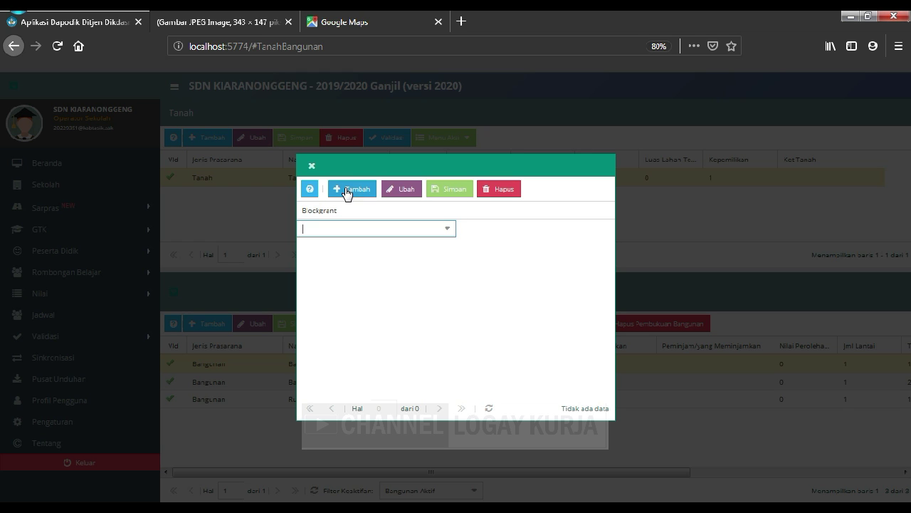
{"action": "left_click", "coordinate": [452, 232]}
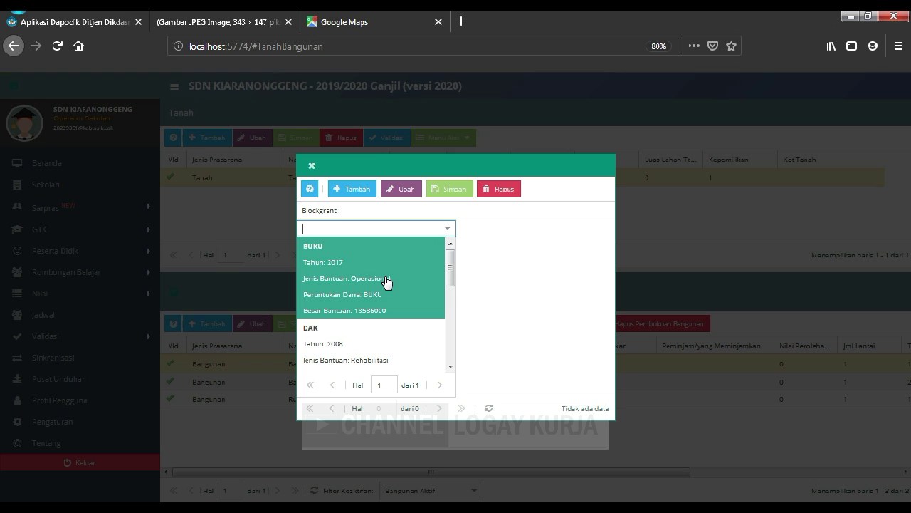
{"action": "left_click_drag", "start_coordinate": [452, 278], "coordinate": [480, 303]}
{"action": "left_click", "coordinate": [479, 303]}
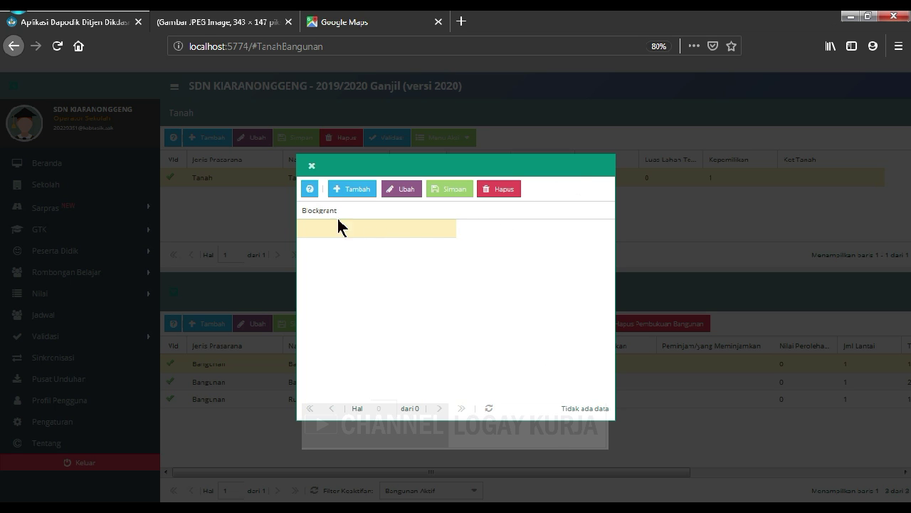
{"action": "left_click", "coordinate": [311, 169]}
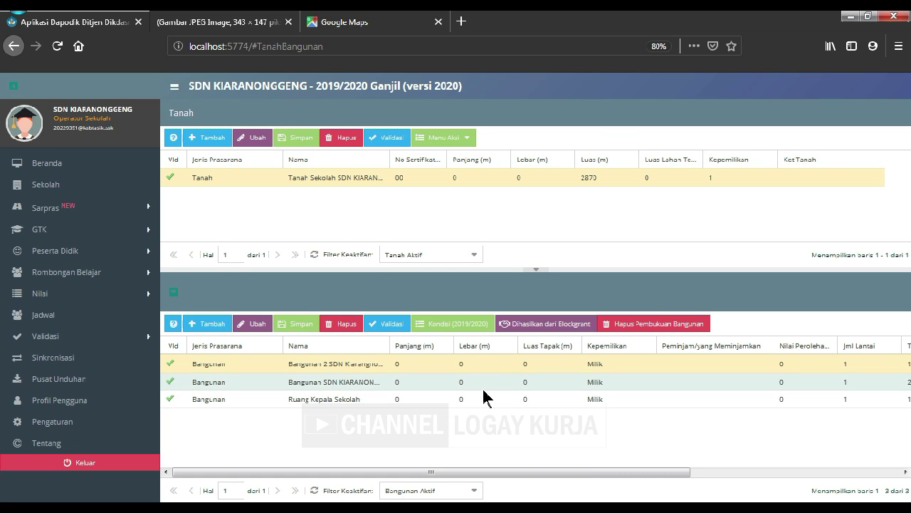
Step: Select the Ruang Kepala Sekolah building record and expand the Sarpras section in the navigation
{"action": "left_click", "coordinate": [349, 383]}
{"action": "left_click", "coordinate": [343, 396]}
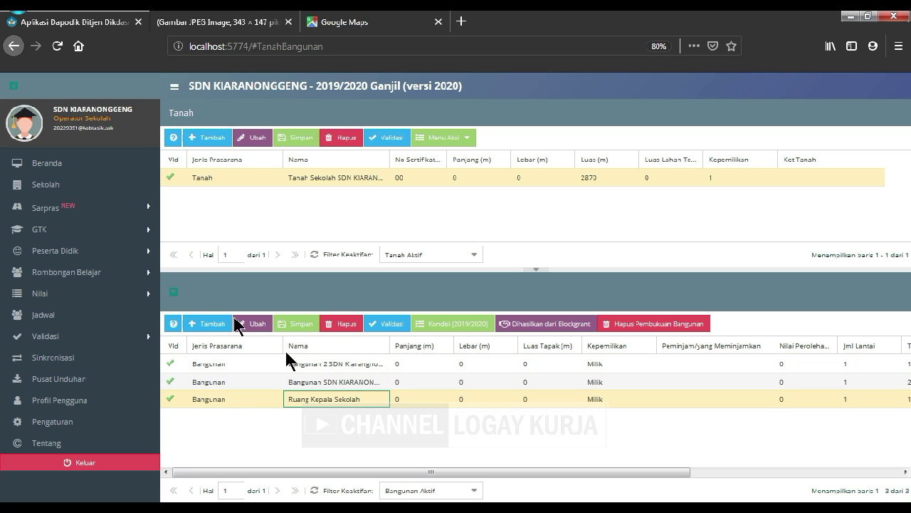
{"action": "left_click", "coordinate": [146, 207]}
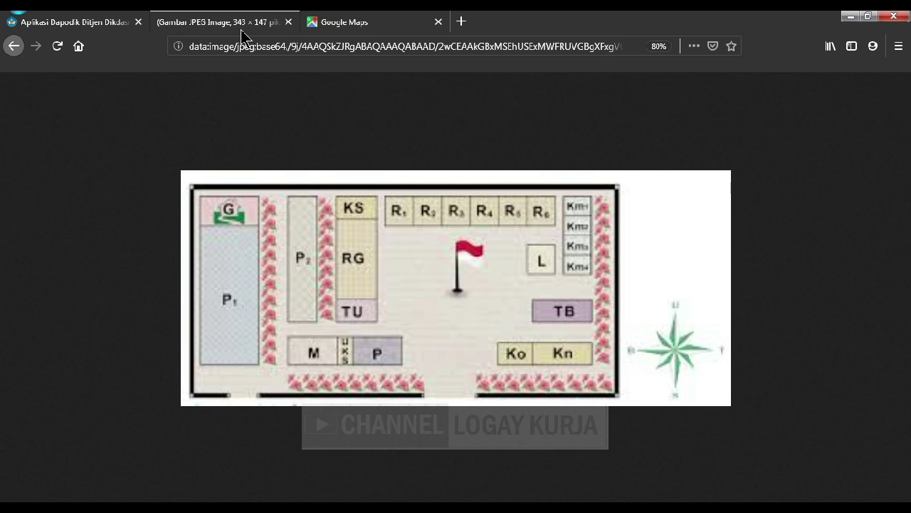
Step: Examine the school floor plan image and the Google Maps satellite view of its buildings, and return to Dapodik
{"action": "left_click", "coordinate": [246, 28]}
{"action": "left_click", "coordinate": [369, 28]}
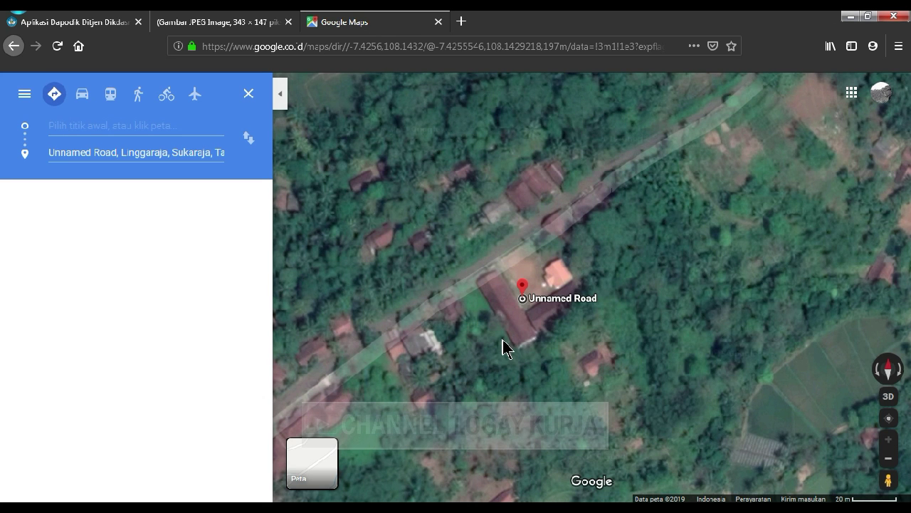
{"action": "left_click", "coordinate": [118, 26]}
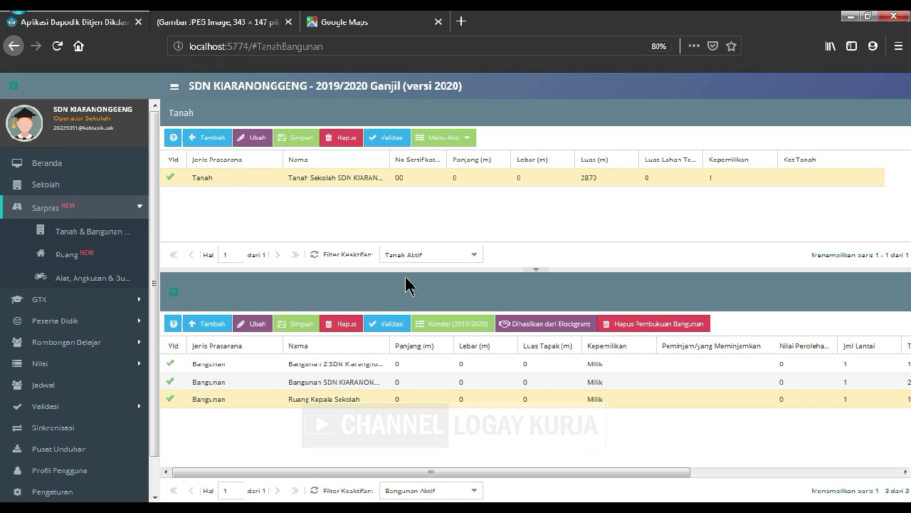